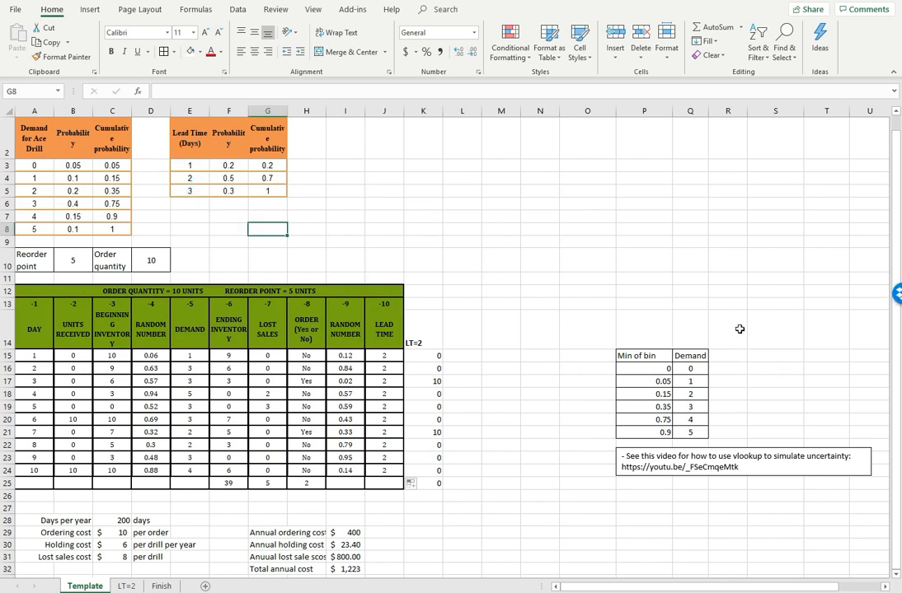
Copy the Min of bin header from P15 to S15 and enter the header Lead Time in T15
click(638, 354)
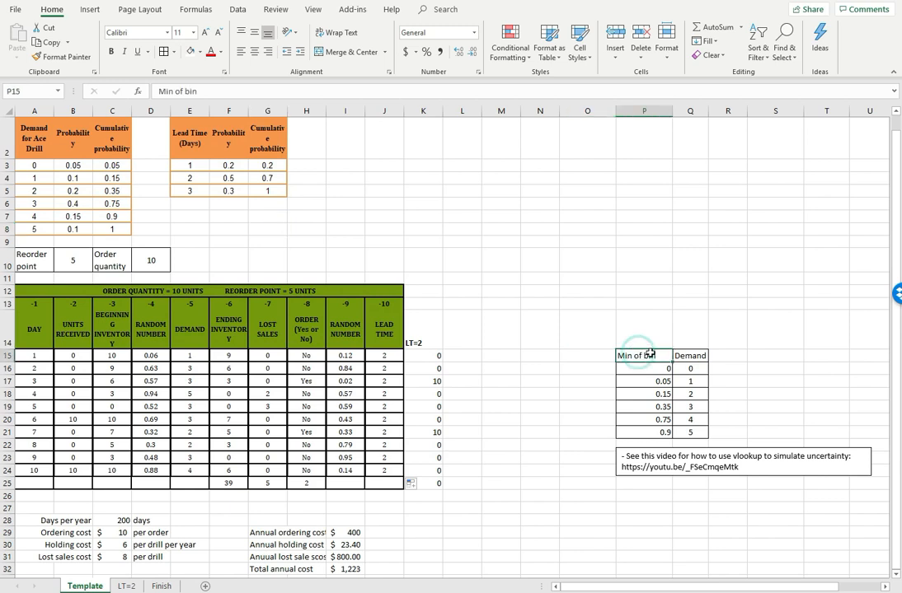
key(ctrl+c)
click(750, 355)
key(ctrl+v)
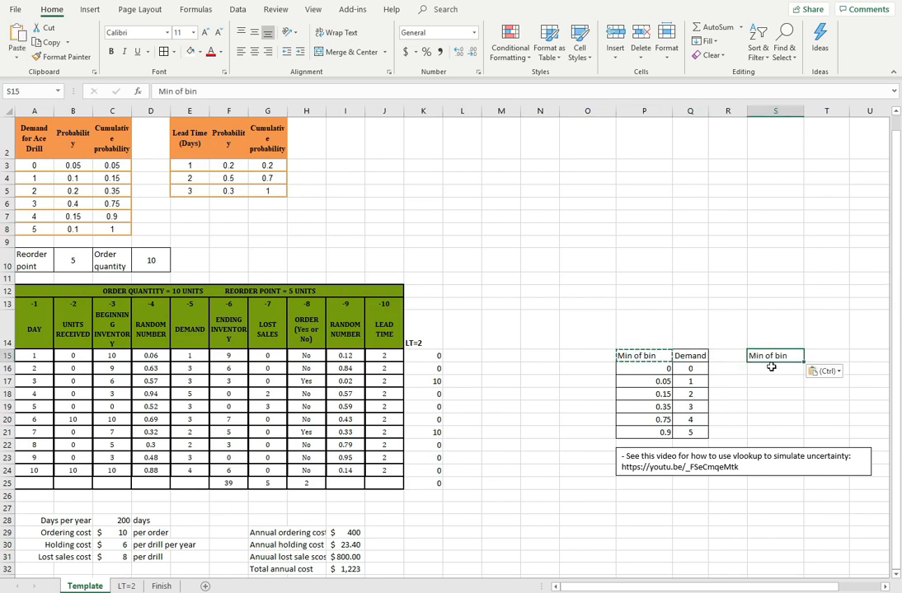
click(817, 356)
text(L)
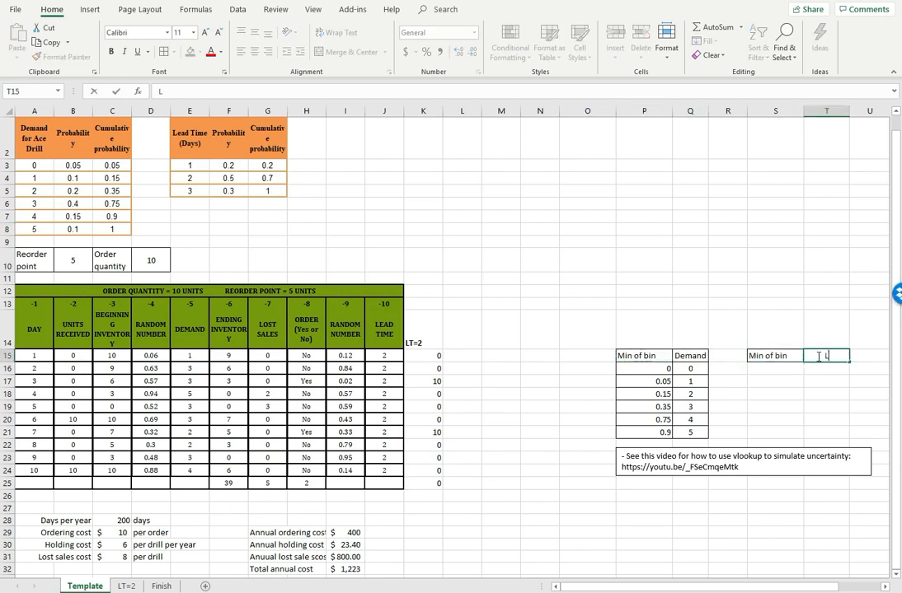
text(ead Time)
key(Return)
Copy the lead time days from E3:E5 and paste them as values starting at T16
drag(195, 159, 187, 188)
click(45, 42)
click(830, 368)
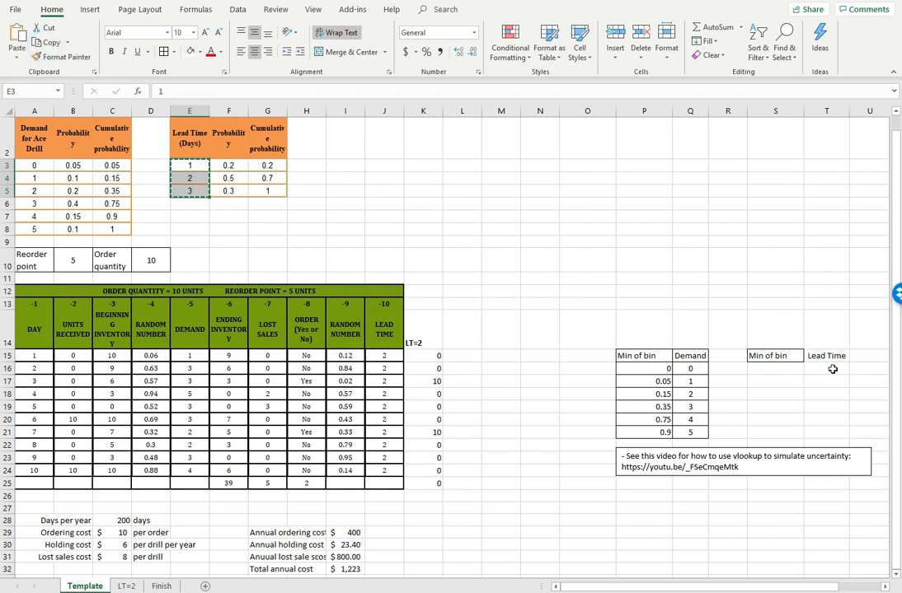
click(16, 52)
click(33, 138)
Enter 0 in S16, link S17 to the cumulative probability with =G3, and fill that formula into S18
click(779, 370)
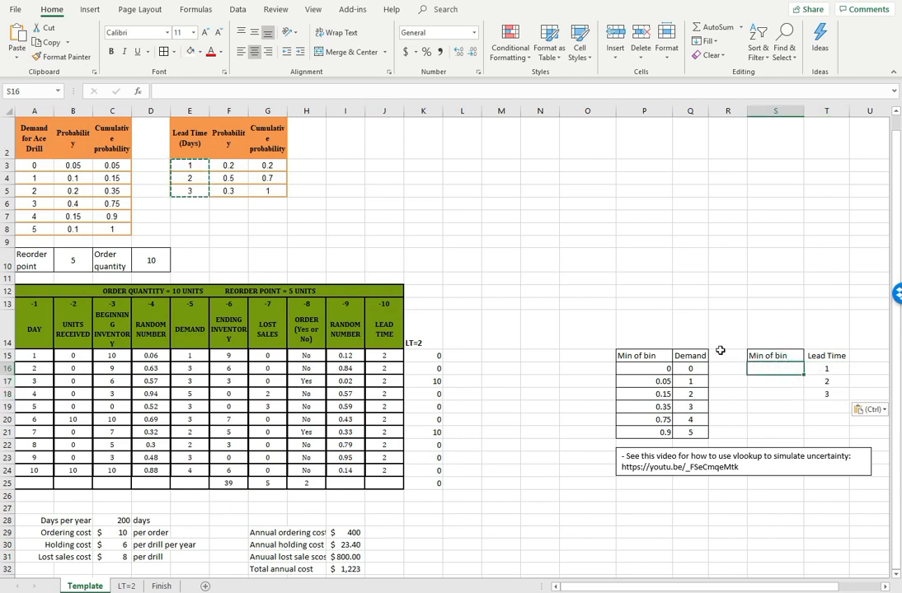
text(0)
key(Return)
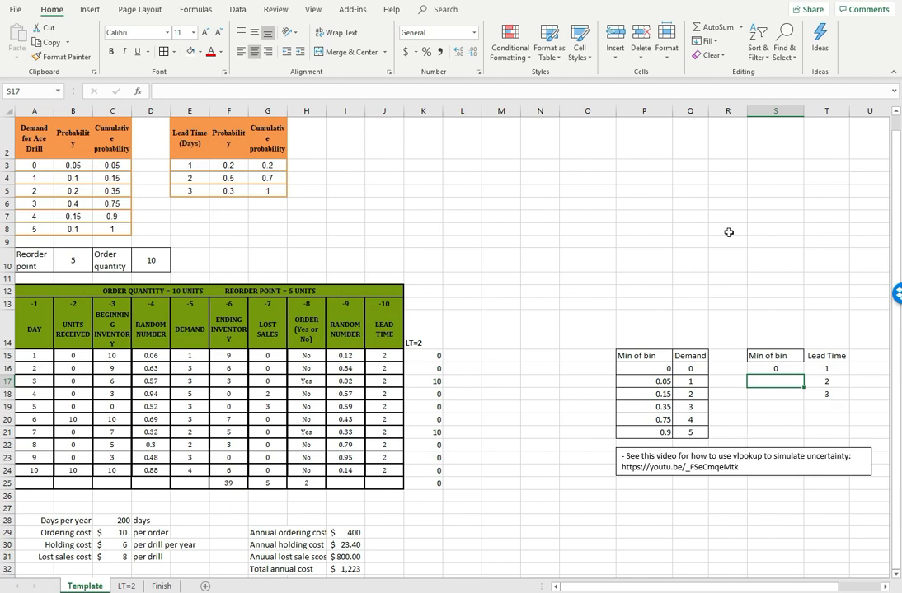
text(=)
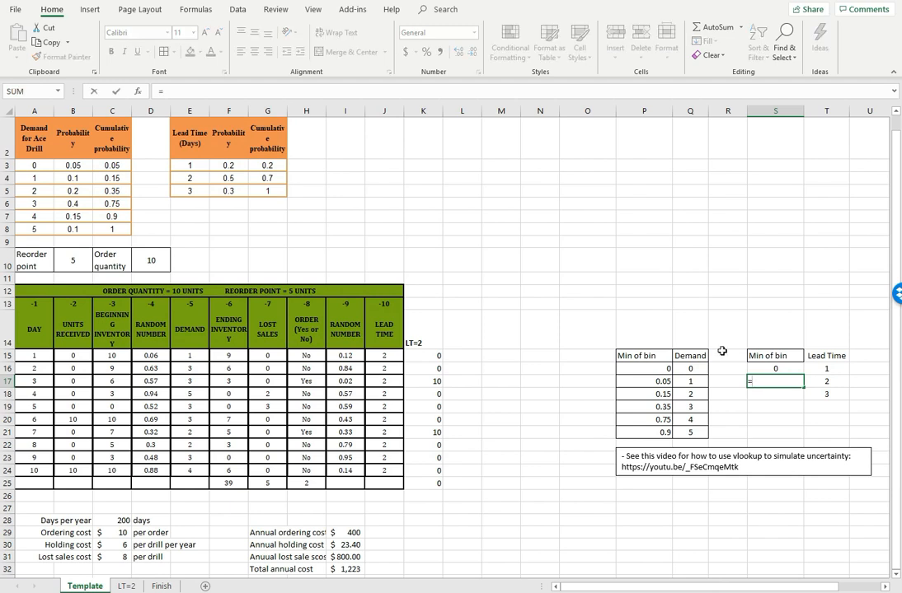
click(266, 166)
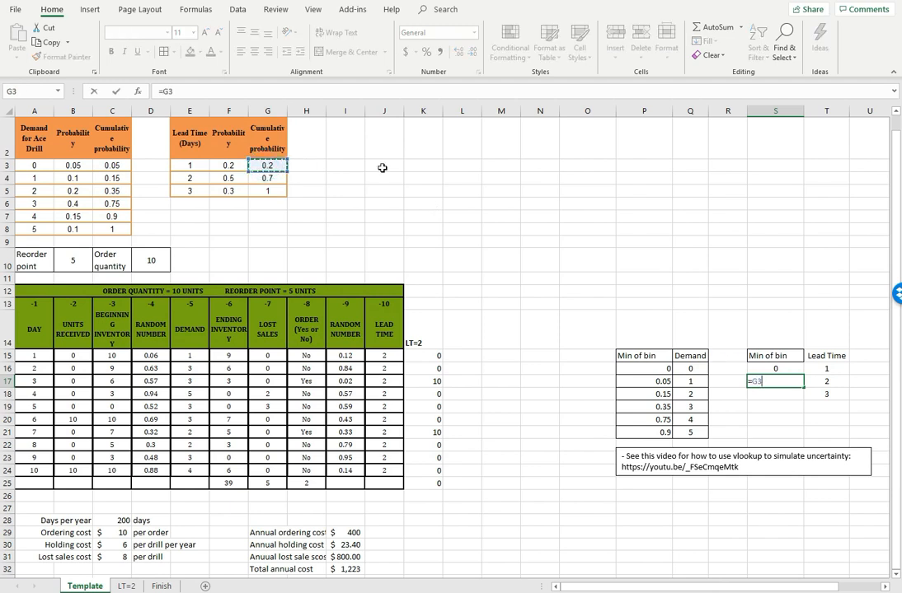
key(Return)
click(774, 380)
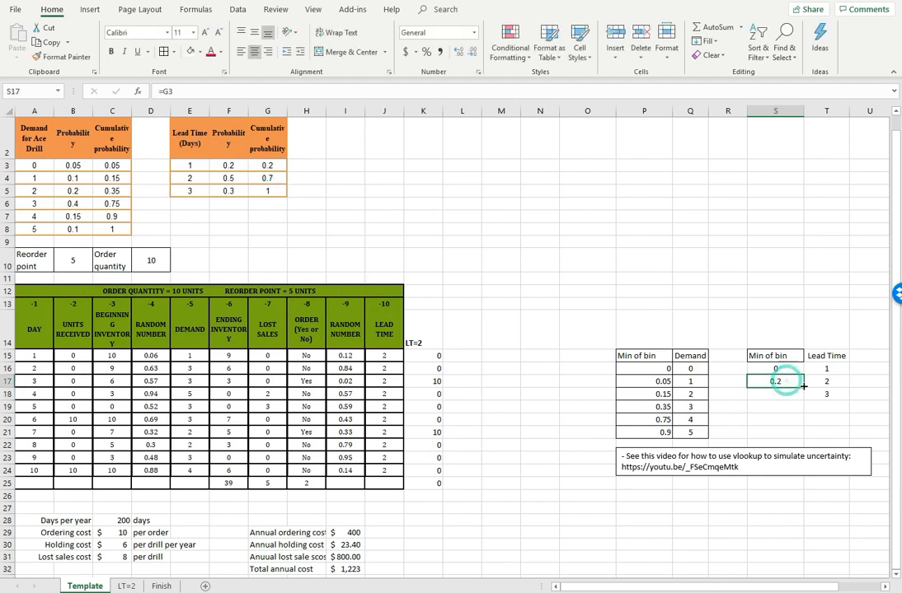
drag(804, 387, 798, 399)
Apply borders to every cell of the lead time lookup table S15:T18
drag(774, 353, 824, 394)
click(162, 52)
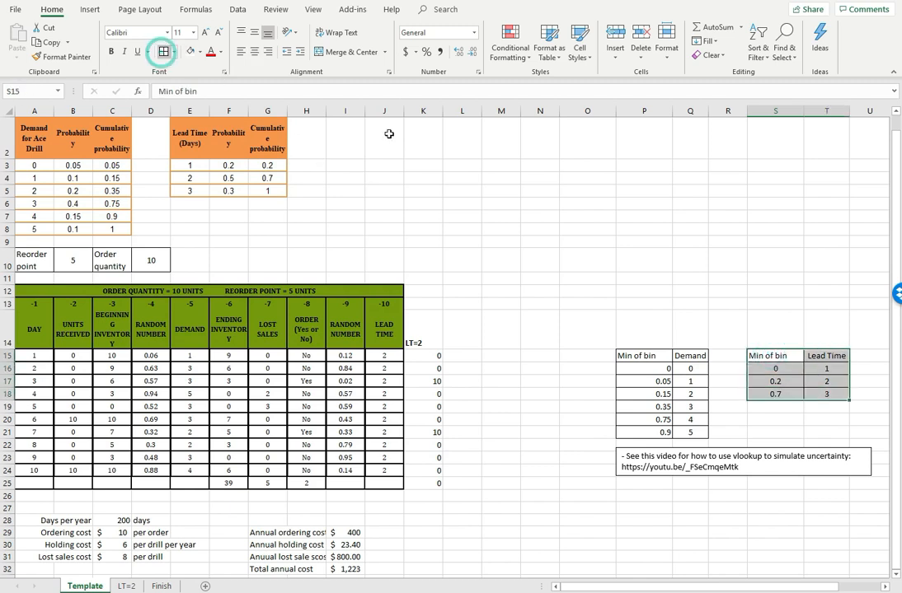
click(576, 292)
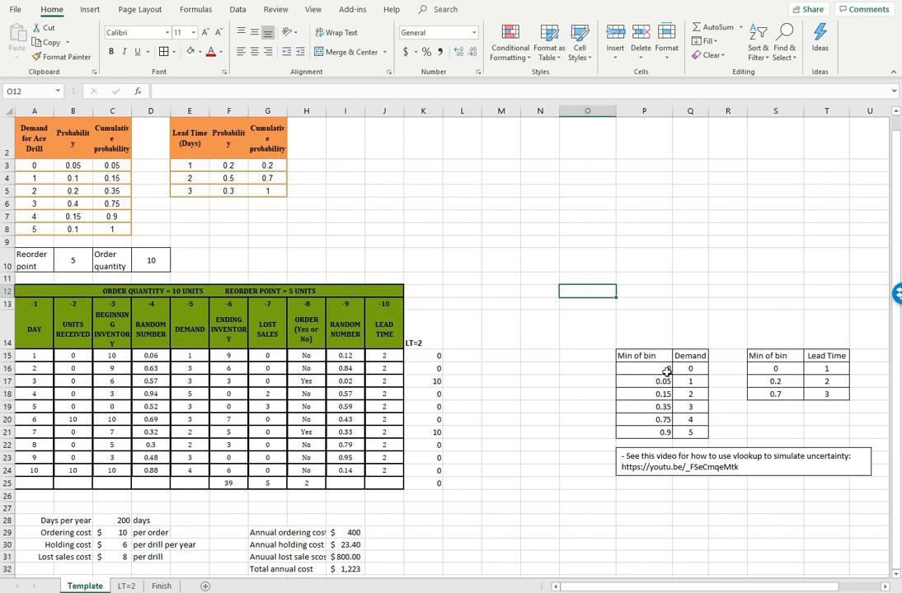
click(525, 325)
click(502, 291)
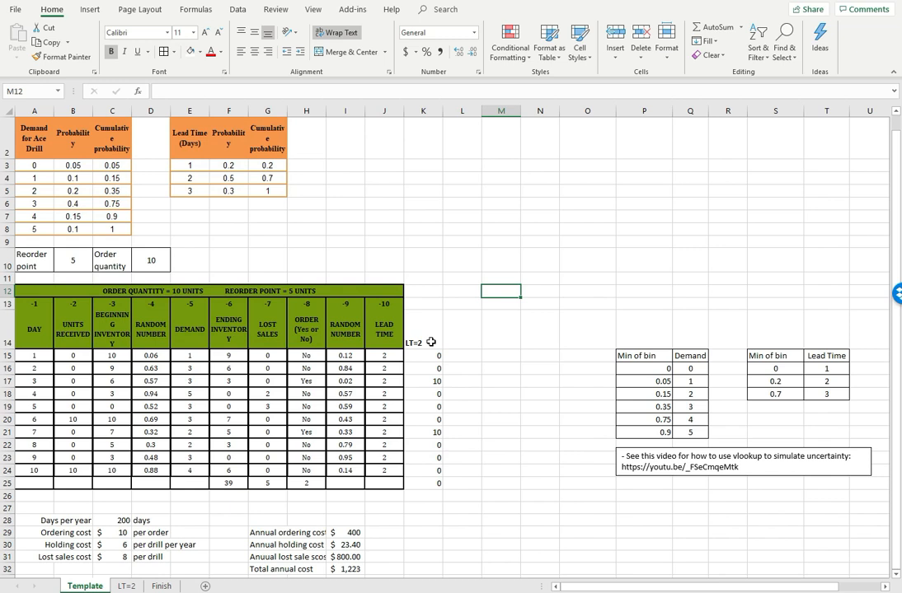
Enter the header Order qty in K13 above the LT=2 column
drag(423, 321, 432, 485)
click(422, 303)
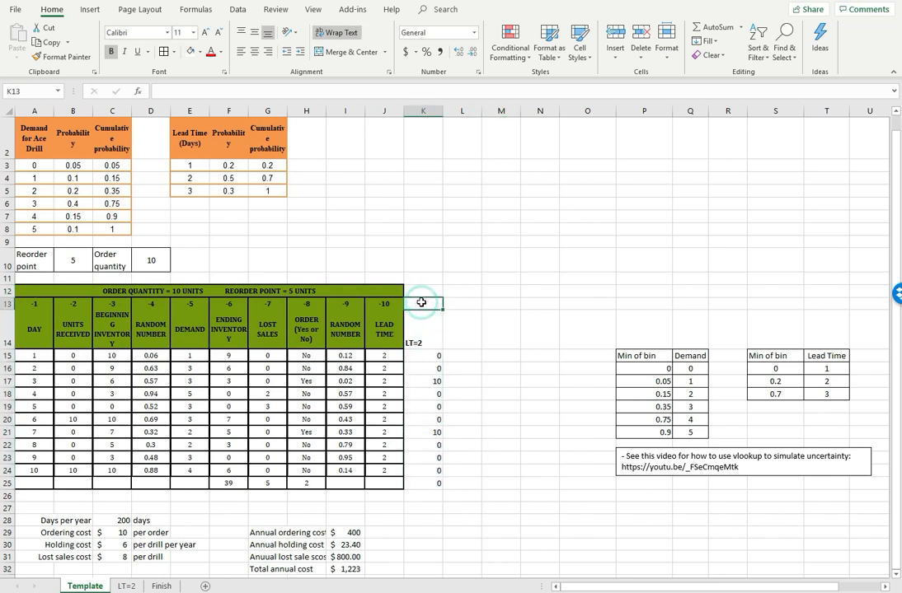
text(o)
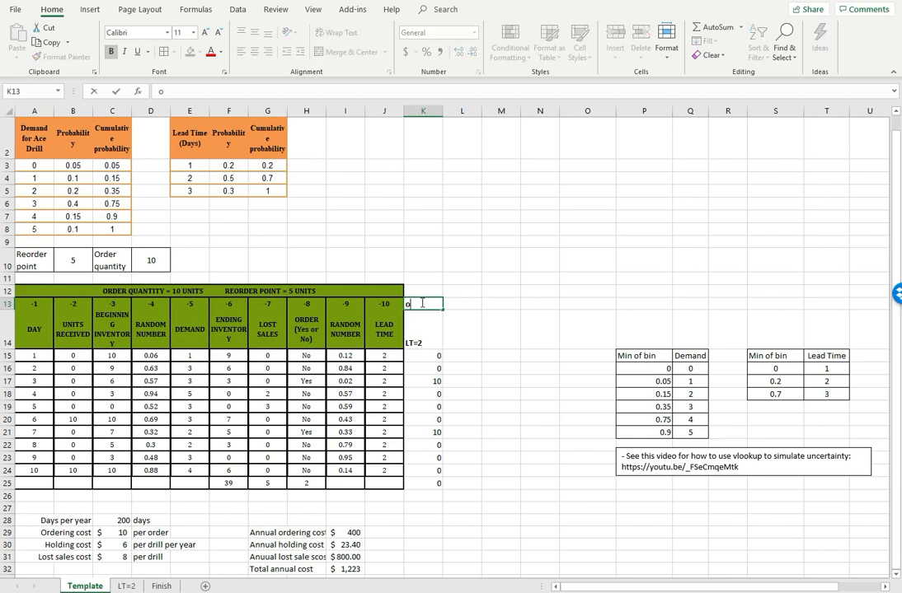
text(rder qty)
key(Return)
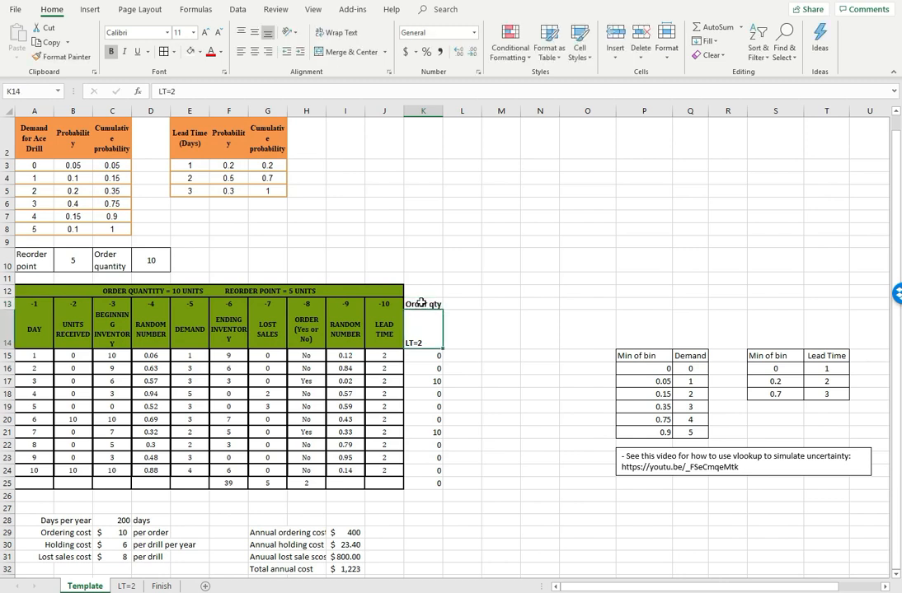
Move the LT=2 order quantity column K13:K25 over to column L, starting at L13
click(428, 360)
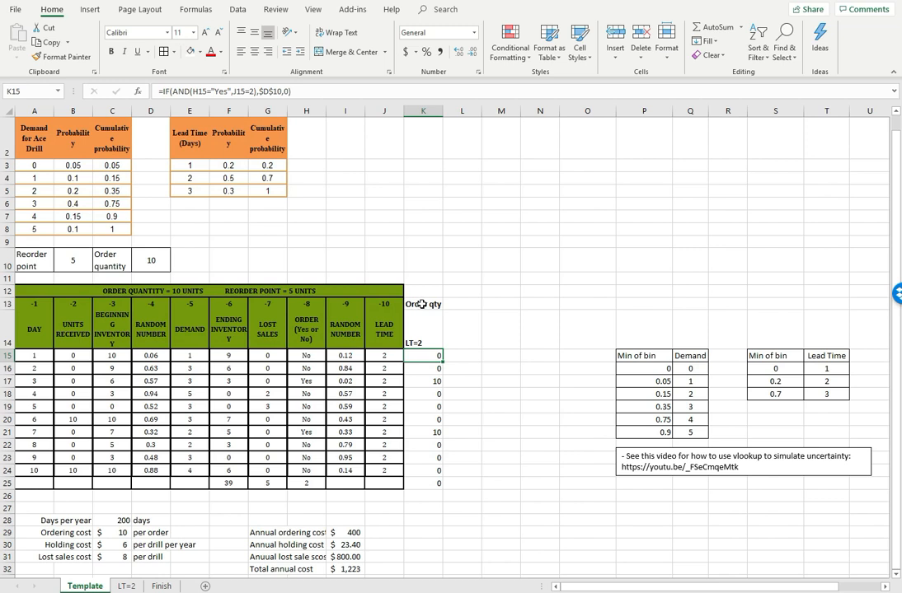
drag(421, 303, 435, 487)
click(48, 42)
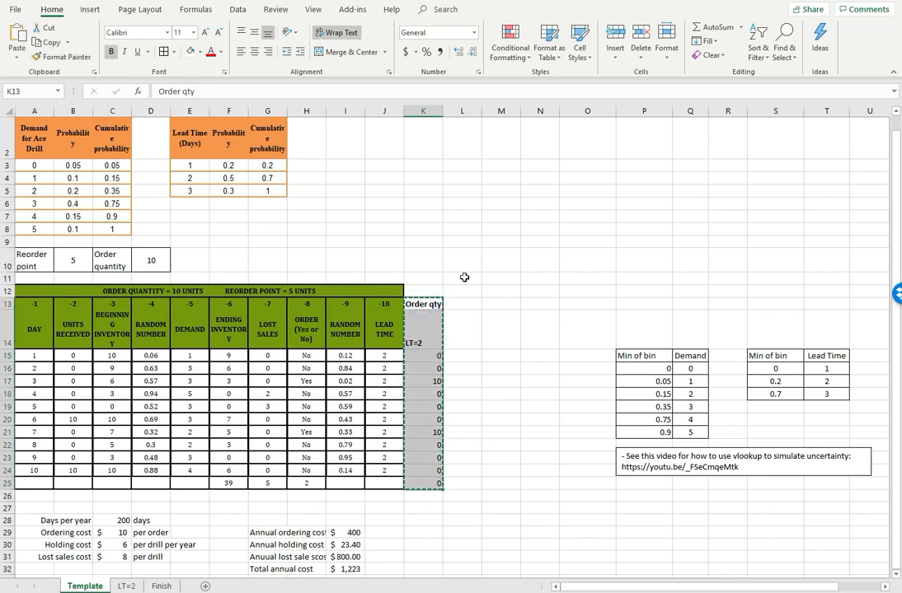
click(458, 307)
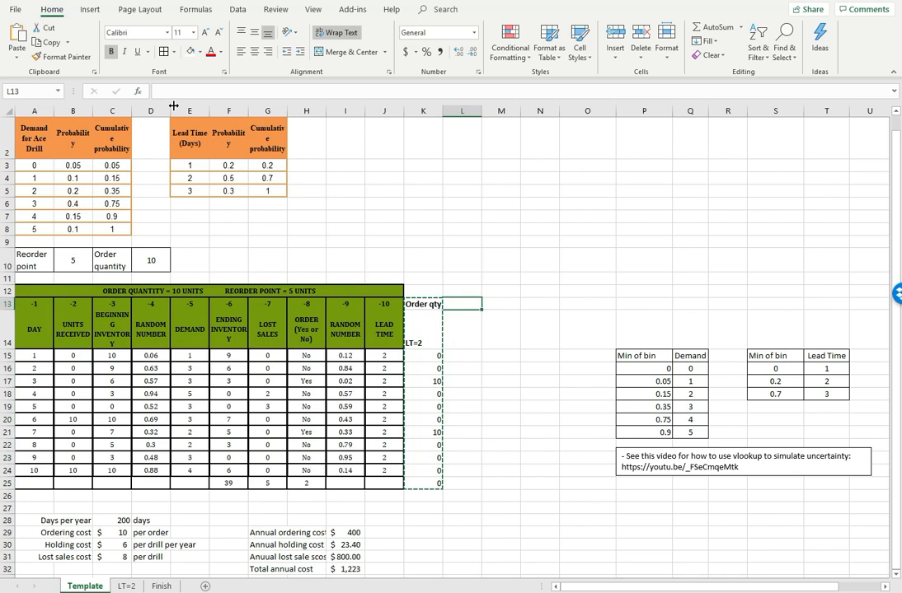
click(17, 50)
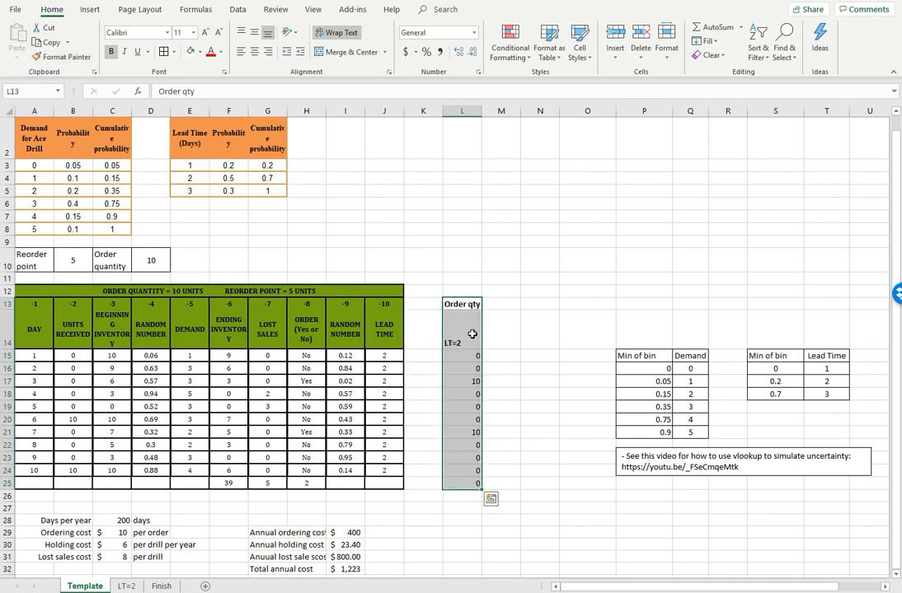
Enter the heading LT=1 in K14
click(436, 331)
text(L)
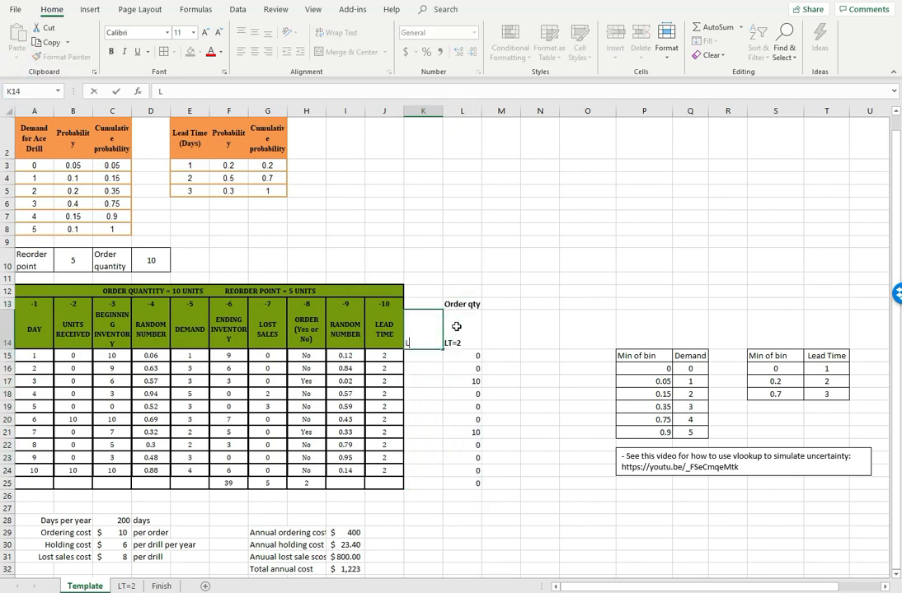
text(T=1)
key(Return)
Copy the Order qty header from L13 to K13 and apply the formatting of L14 to the LT=1 heading
click(451, 306)
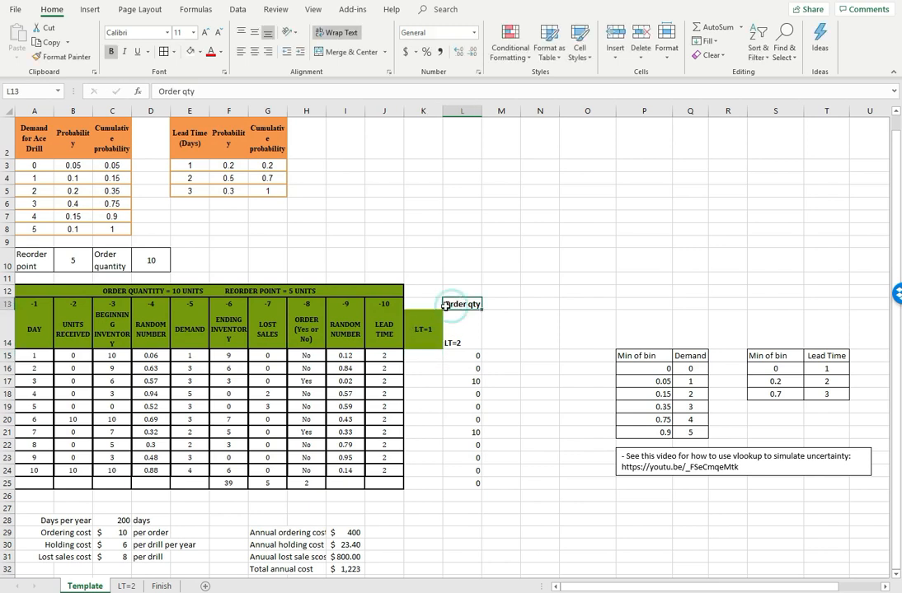
click(51, 42)
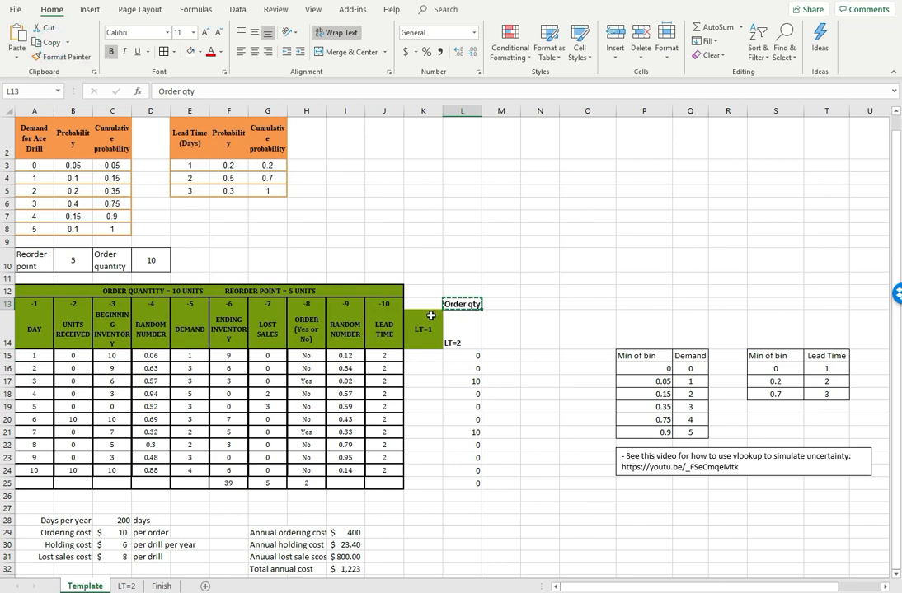
key(Left)
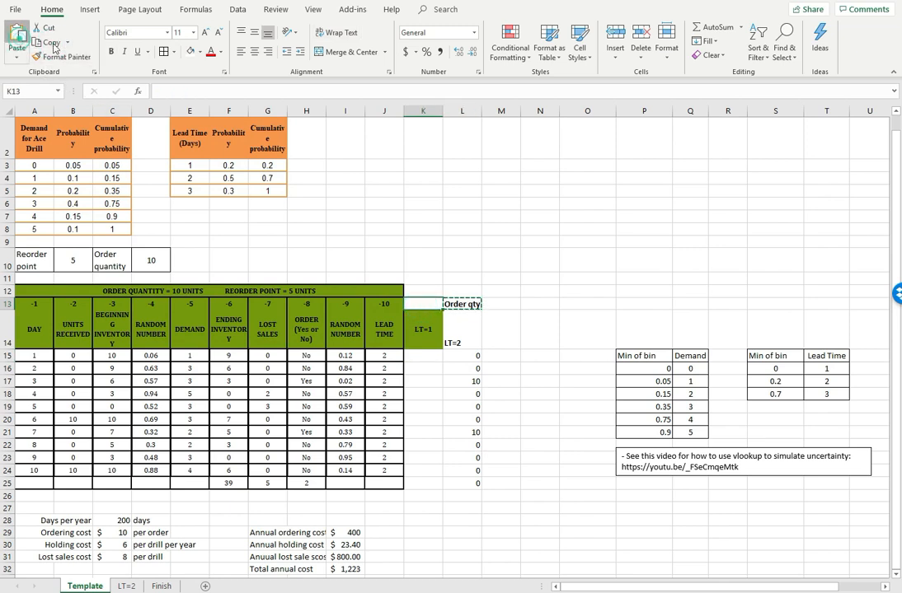
click(19, 37)
click(460, 333)
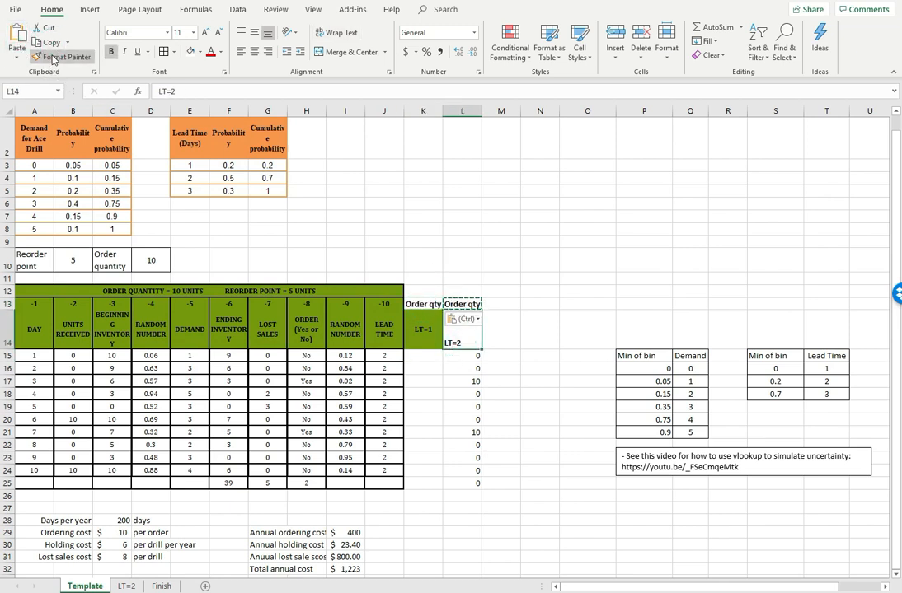
click(423, 329)
Copy the two header cells L13:L14 to column M, starting at M13
drag(459, 304, 459, 338)
click(51, 43)
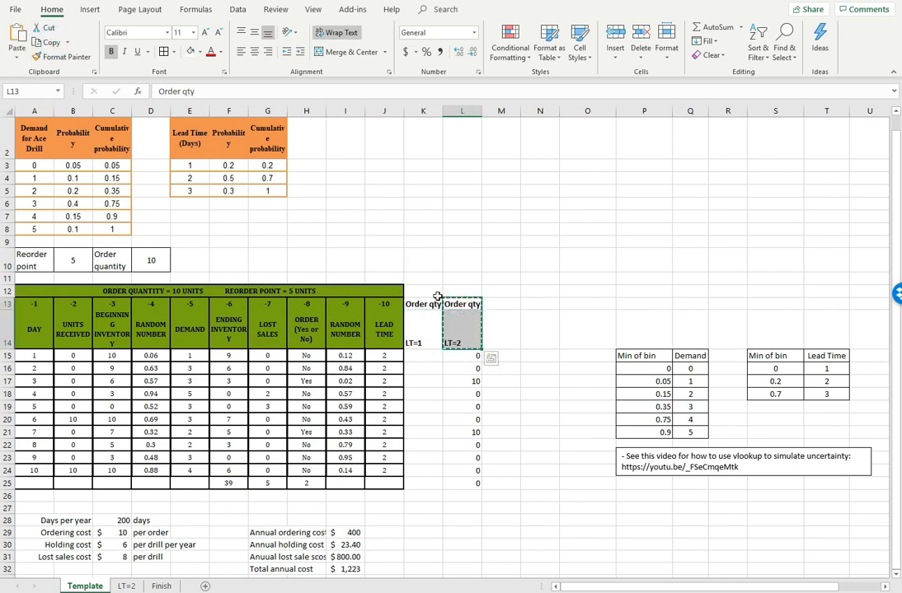
click(495, 304)
click(18, 45)
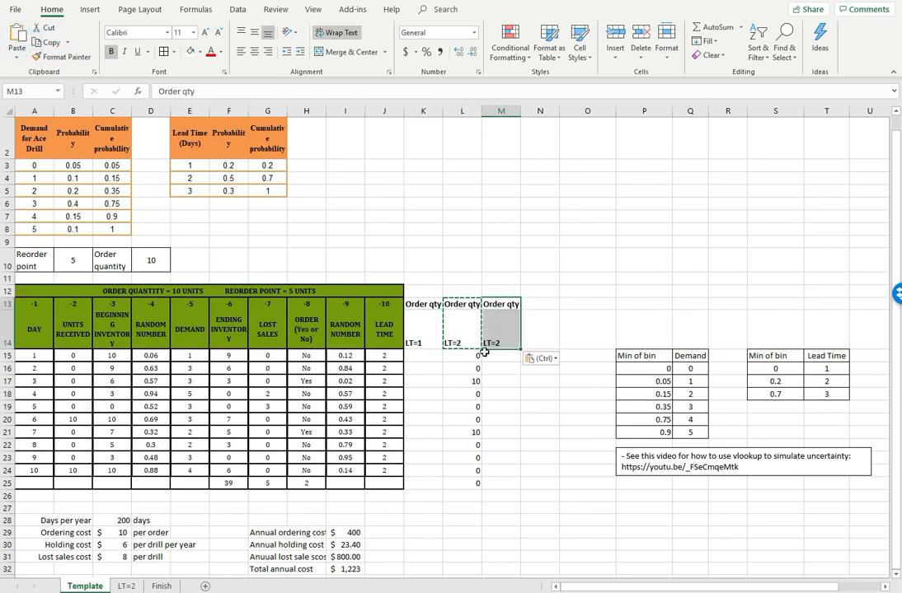
Change the copied heading in M14 to LT=3
click(501, 330)
click(173, 91)
key(BackSpace)
text(3)
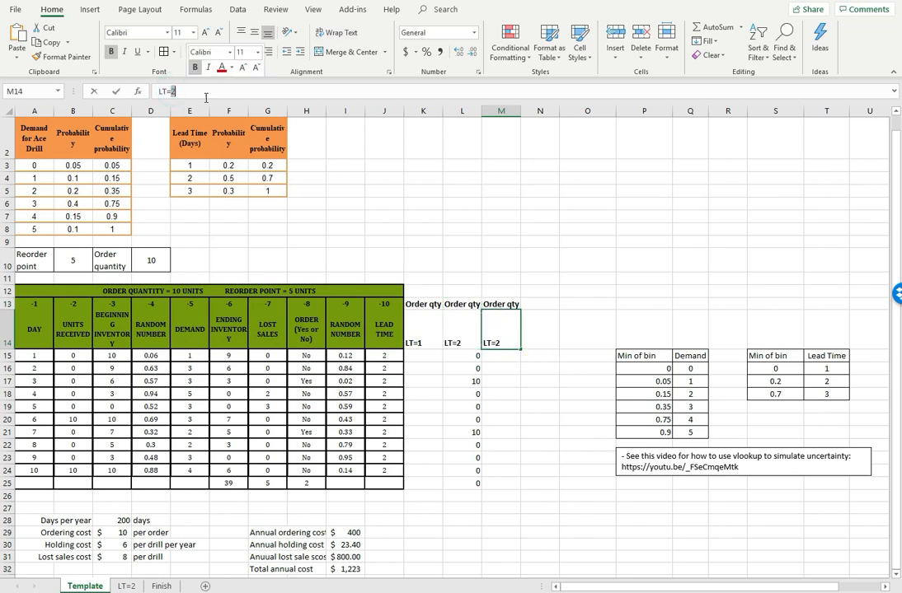
click(484, 228)
click(499, 307)
Examine the LT=2 order quantity formula in L15 and the order decision and lead time in H15 and J15
click(478, 360)
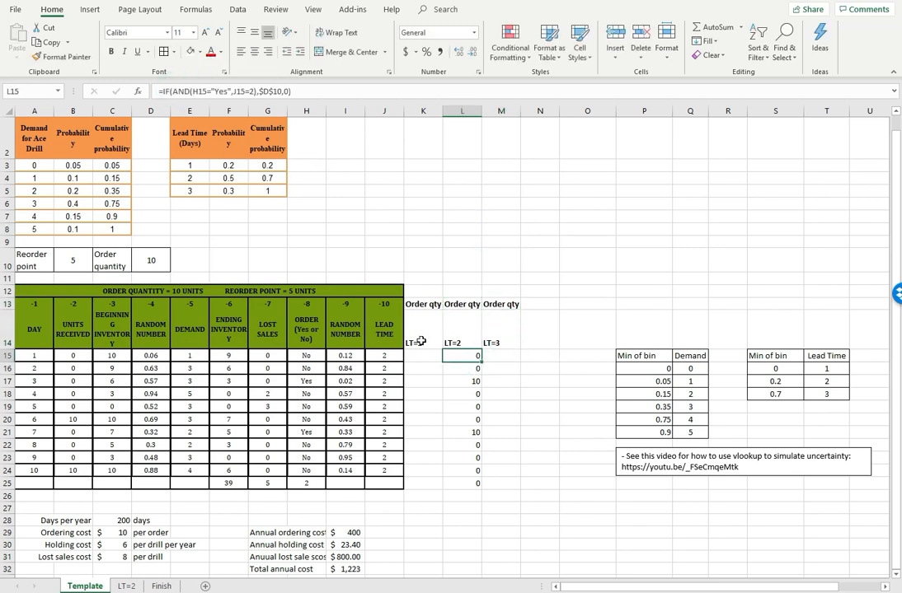
click(426, 357)
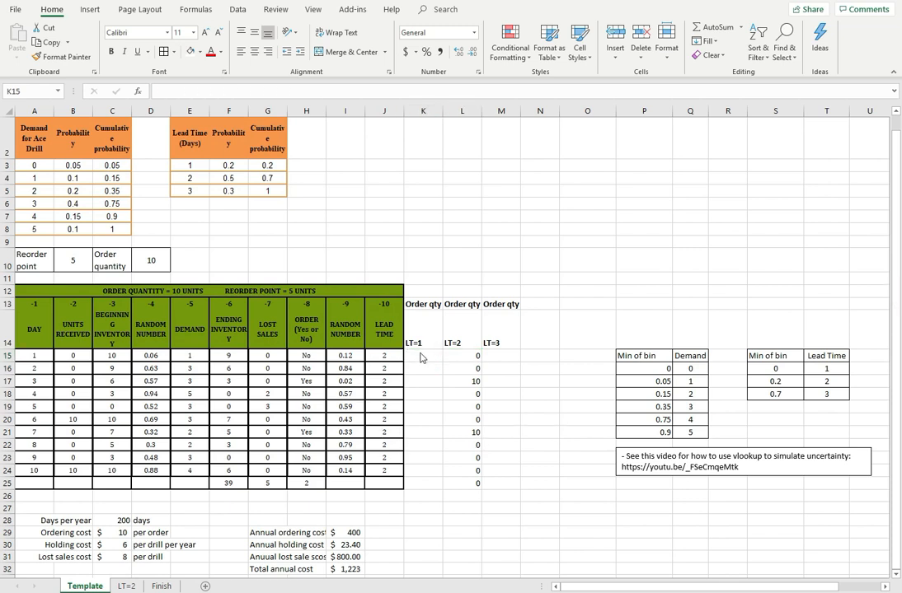
click(420, 356)
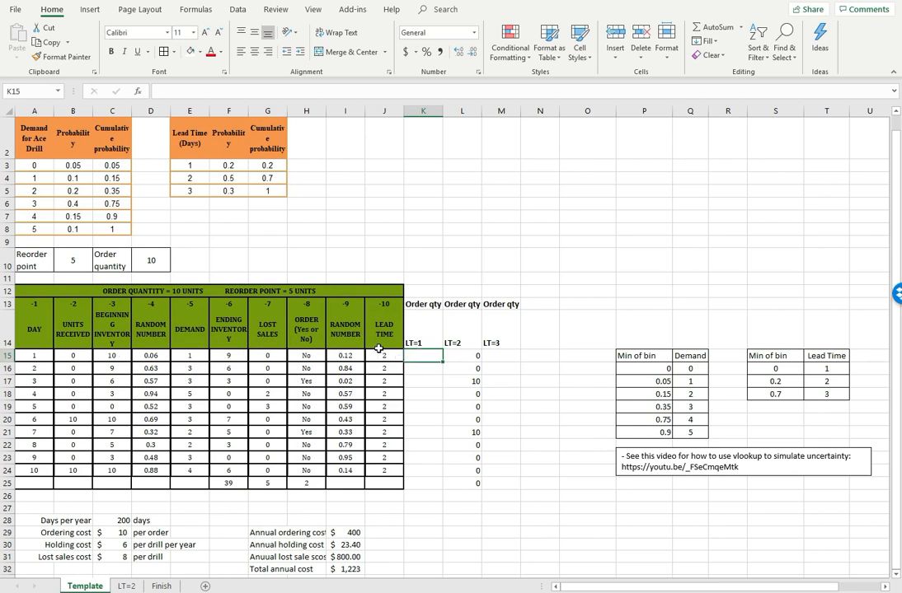
click(307, 356)
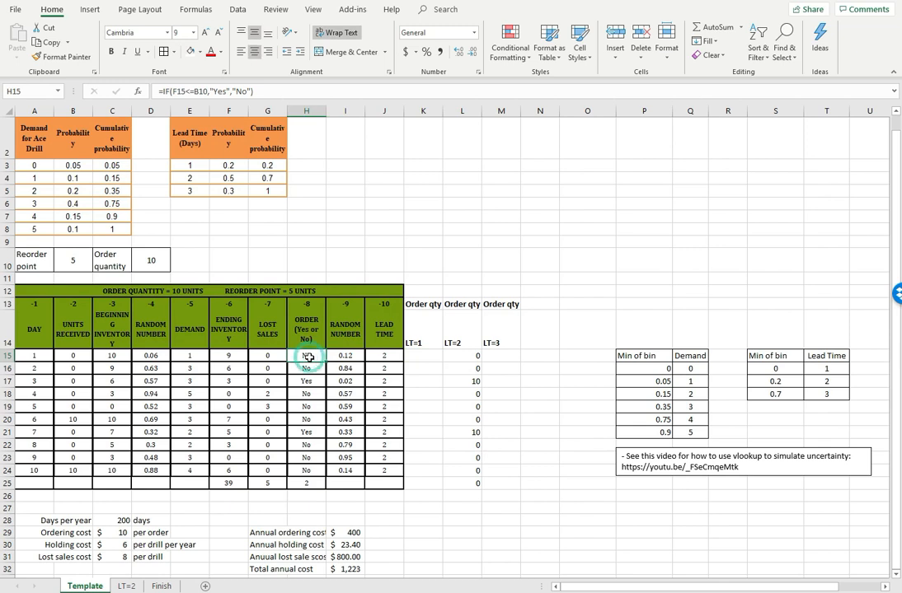
click(387, 357)
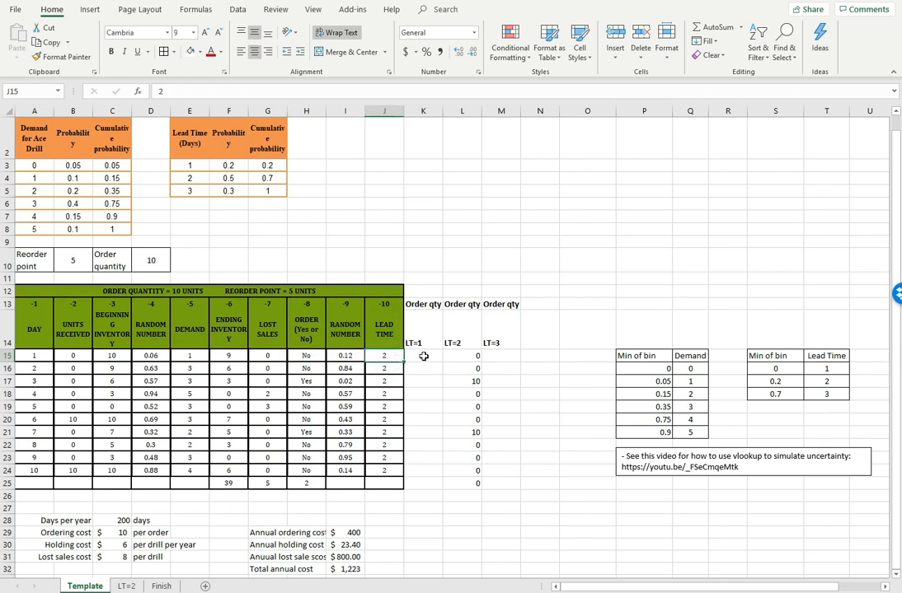
click(424, 356)
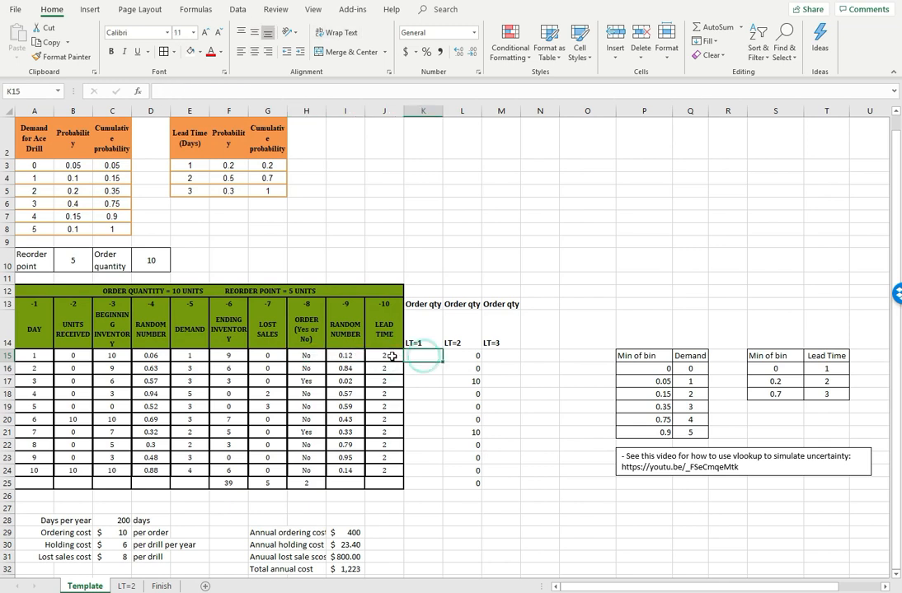
click(458, 355)
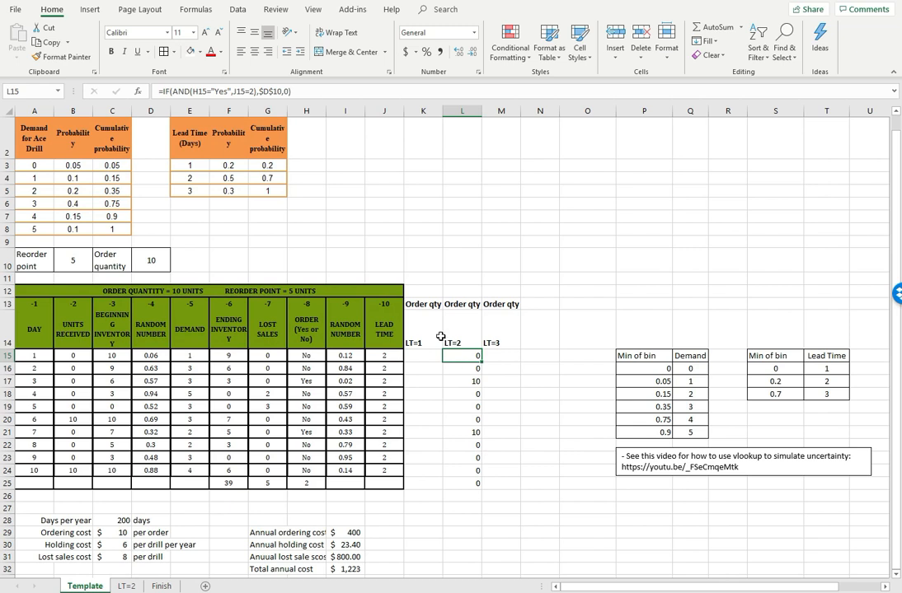
key(ctrl+c)
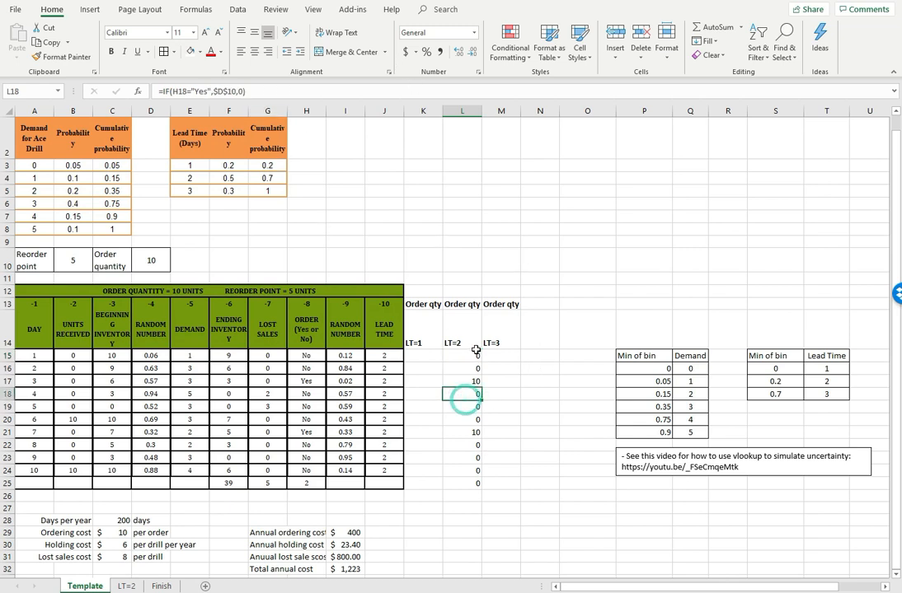
Copy the LT=2 order quantity formula into K15 and adapt it to =IF(AND(H15="Yes",J15=1),$D$10,0)
click(429, 359)
key(ctrl+v)
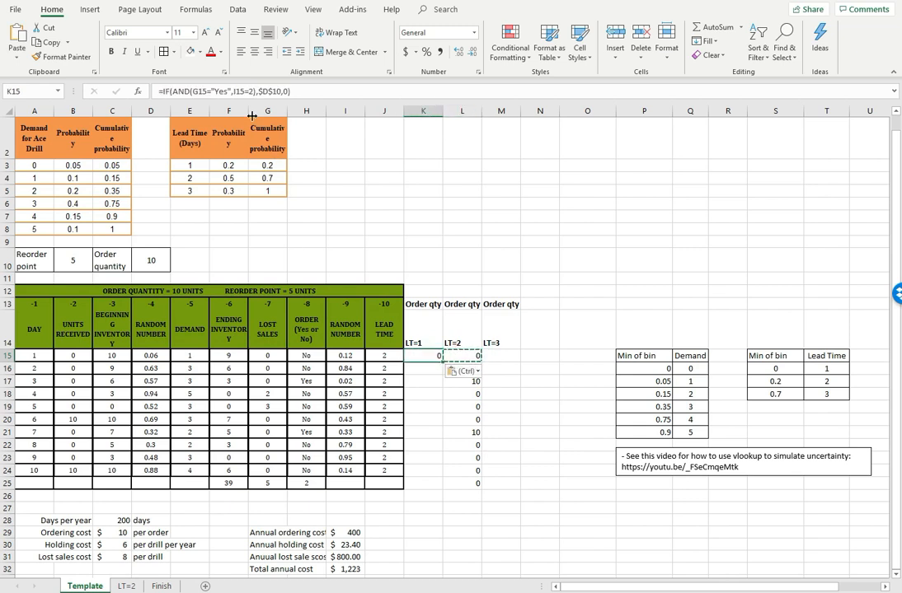
double_click(429, 354)
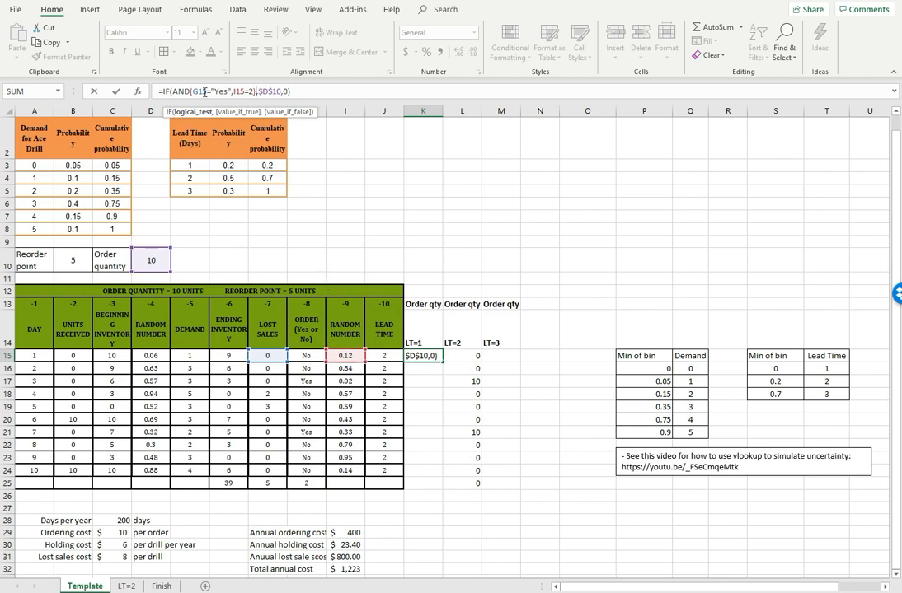
drag(269, 362, 372, 360)
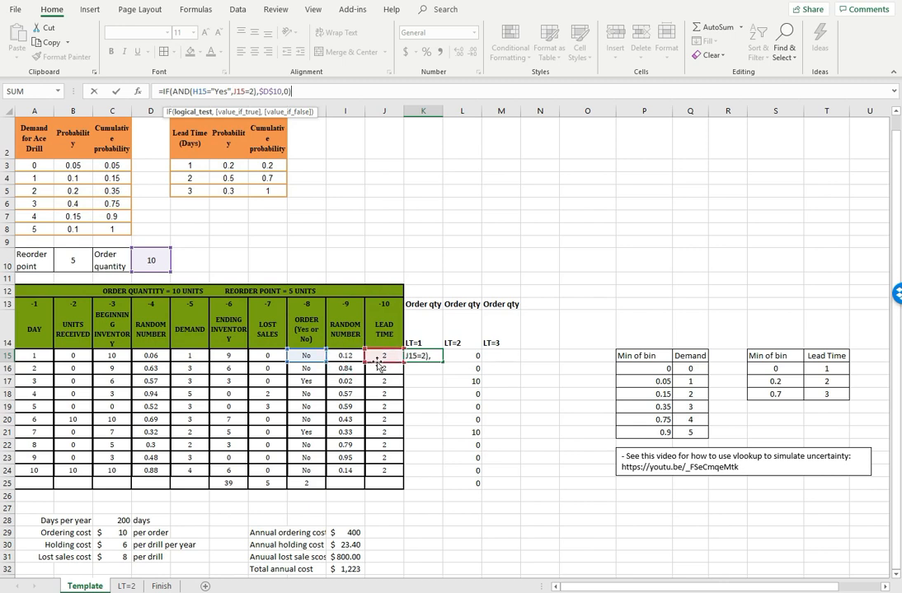
click(252, 91)
text(1)
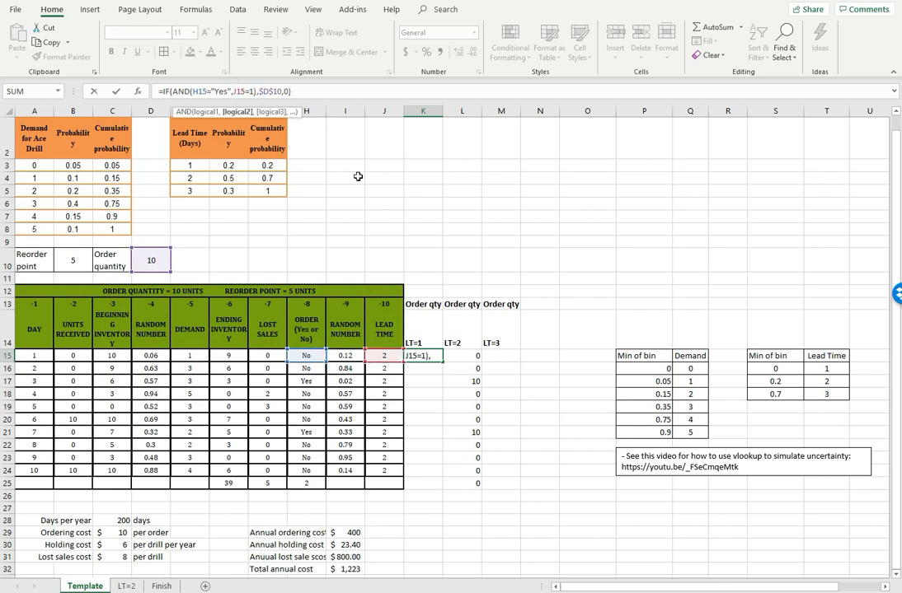
key(Return)
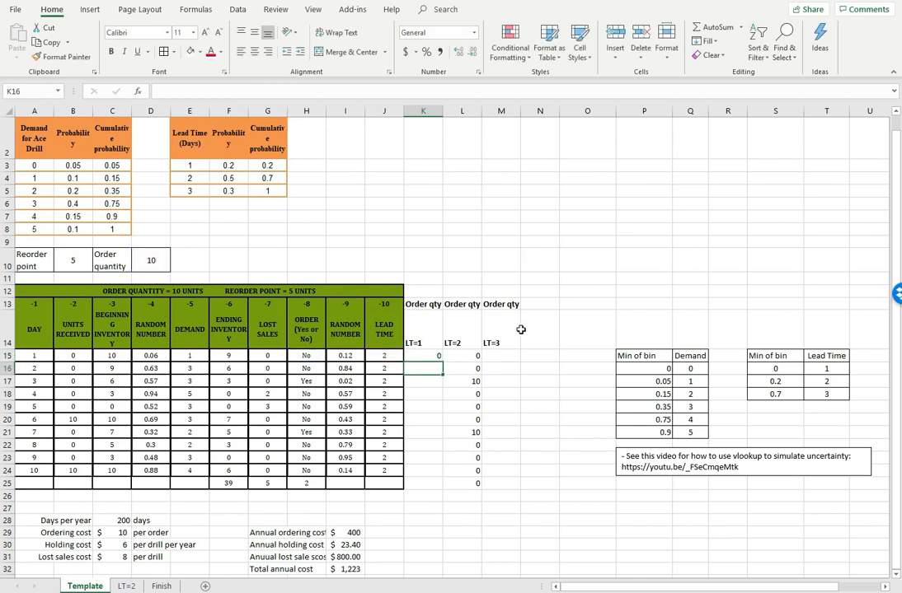
Copy the order quantity formula from L15 to M15 under the LT=3 heading
click(495, 355)
click(453, 359)
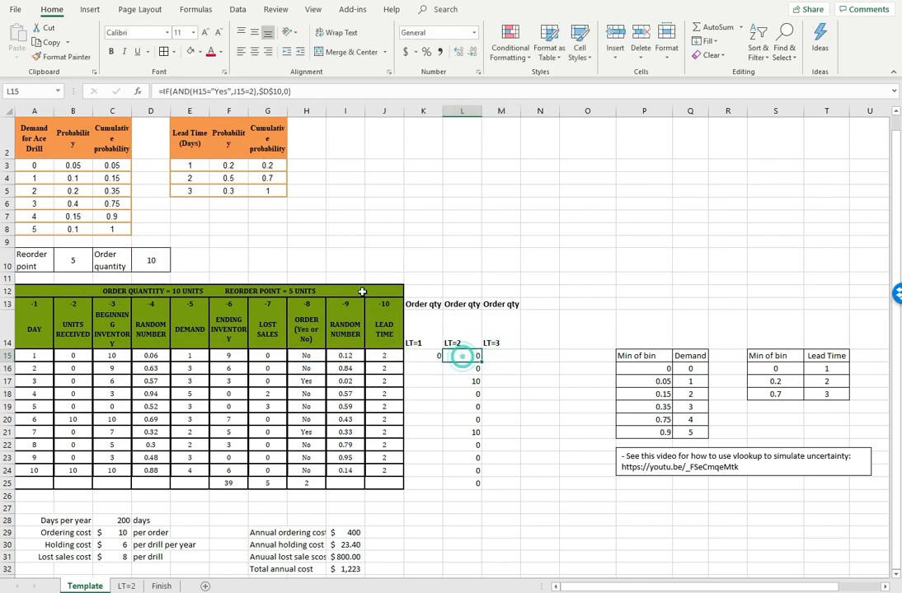
click(47, 42)
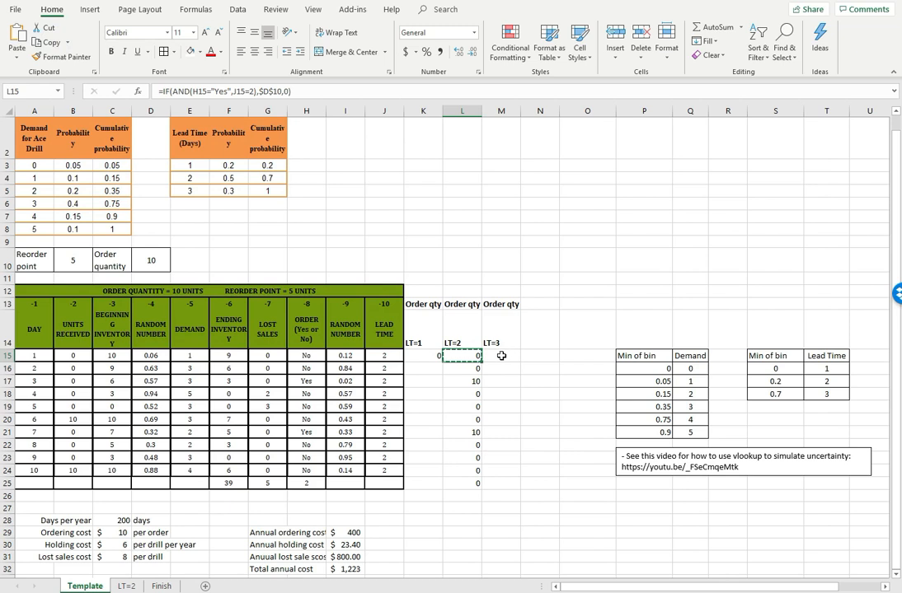
click(499, 353)
click(16, 41)
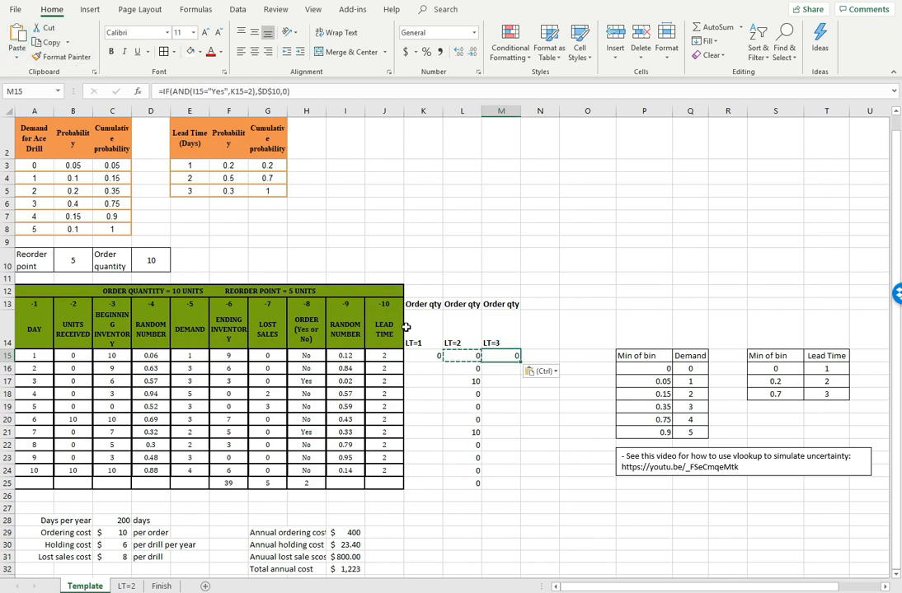
Correct the M15 formula to check H15 for "Yes" and J15 for a lead time of 3
click(201, 91)
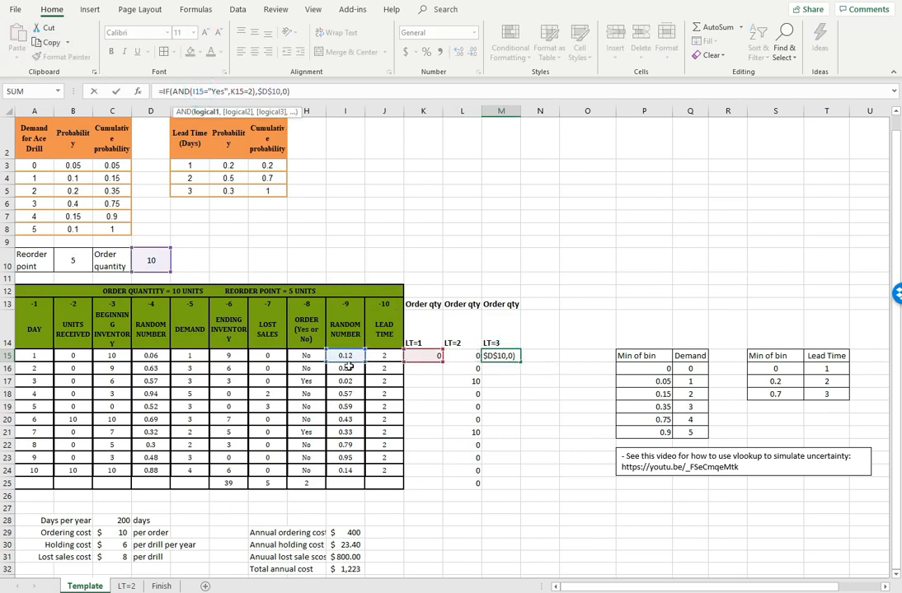
click(308, 356)
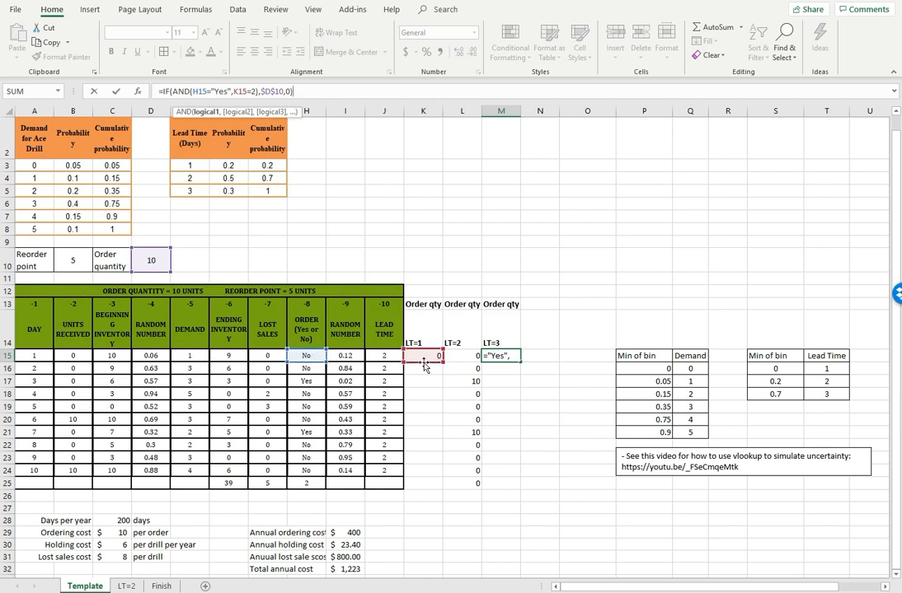
click(384, 356)
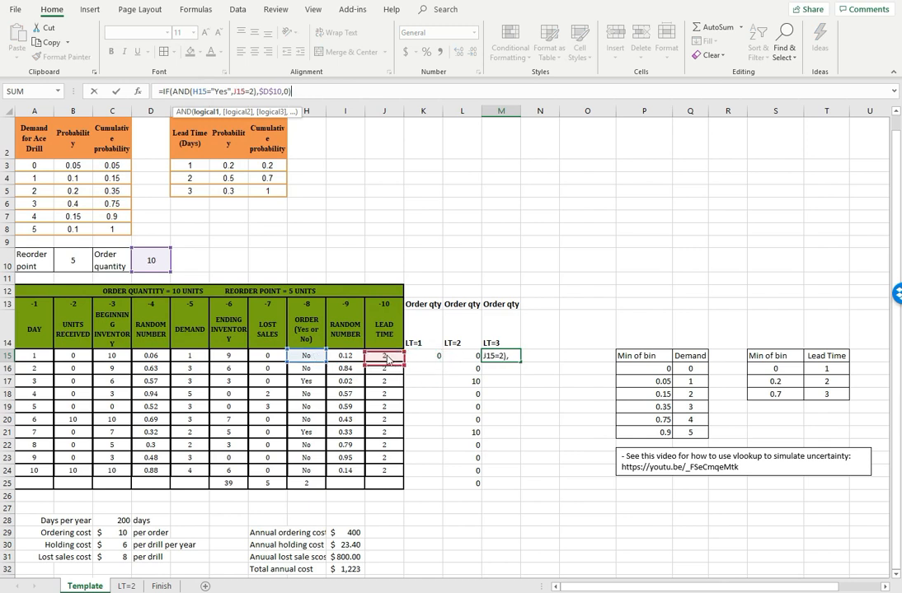
click(253, 92)
key(BackSpace)
text(3)
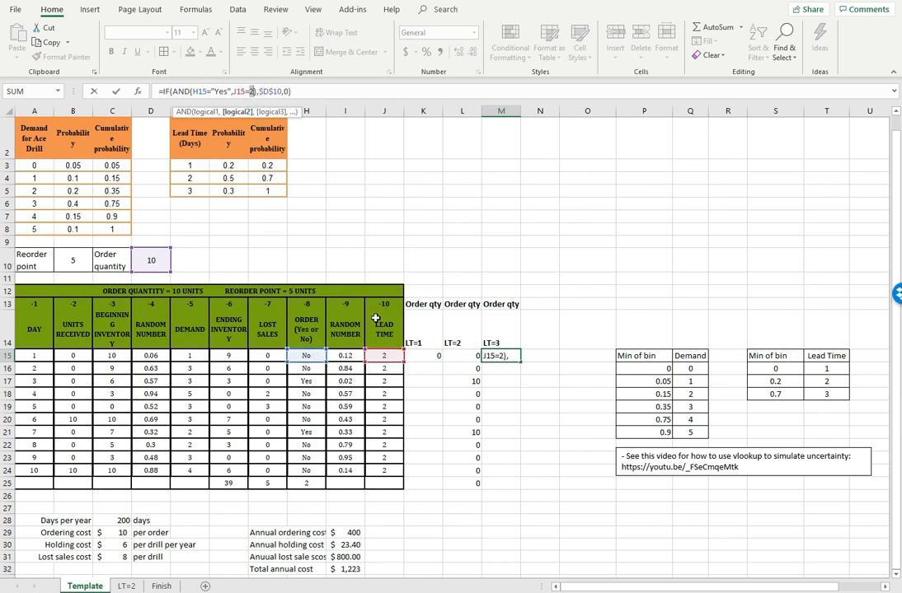
key(Return)
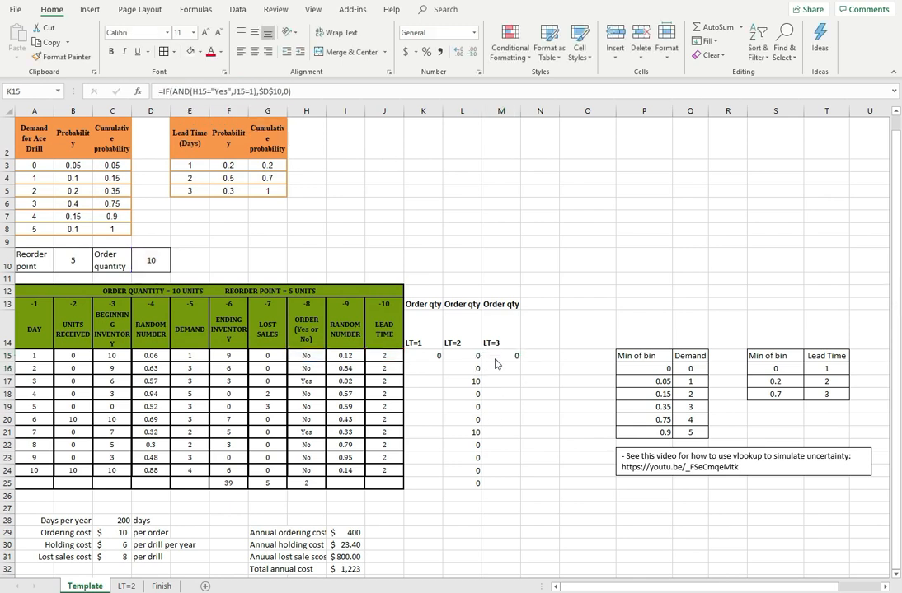
Fill the order quantity formulas in K15:M15 down to row 24 and clear the extra formula in L25
click(473, 356)
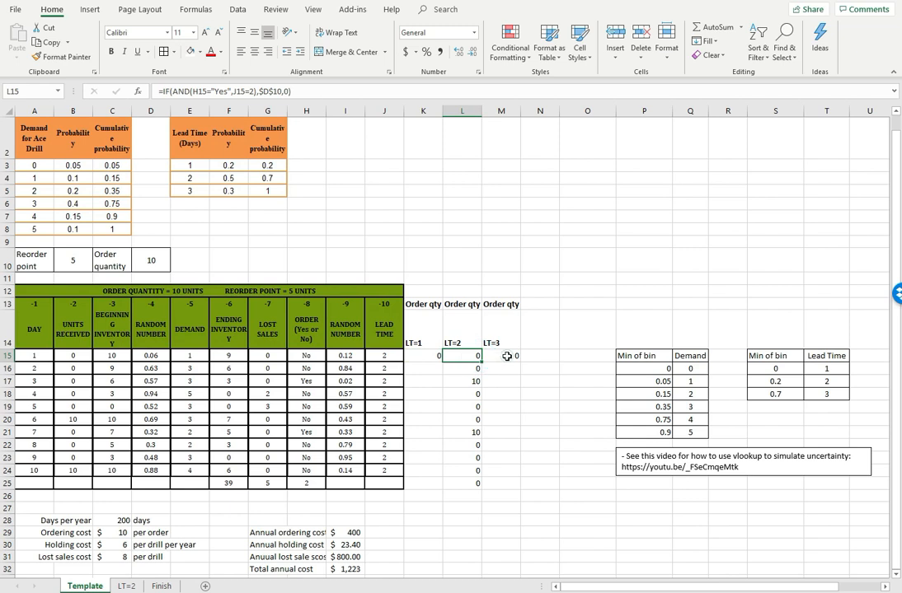
click(506, 356)
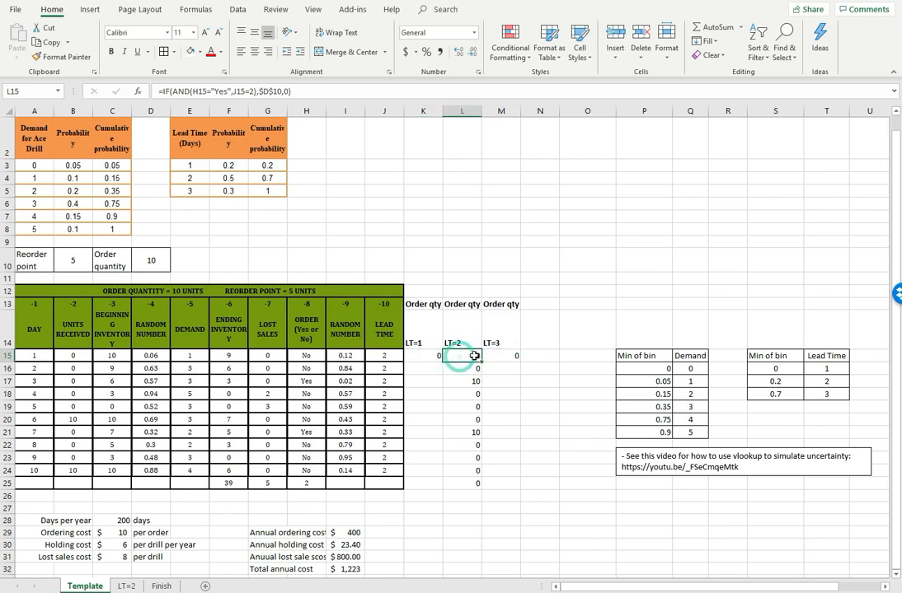
click(435, 356)
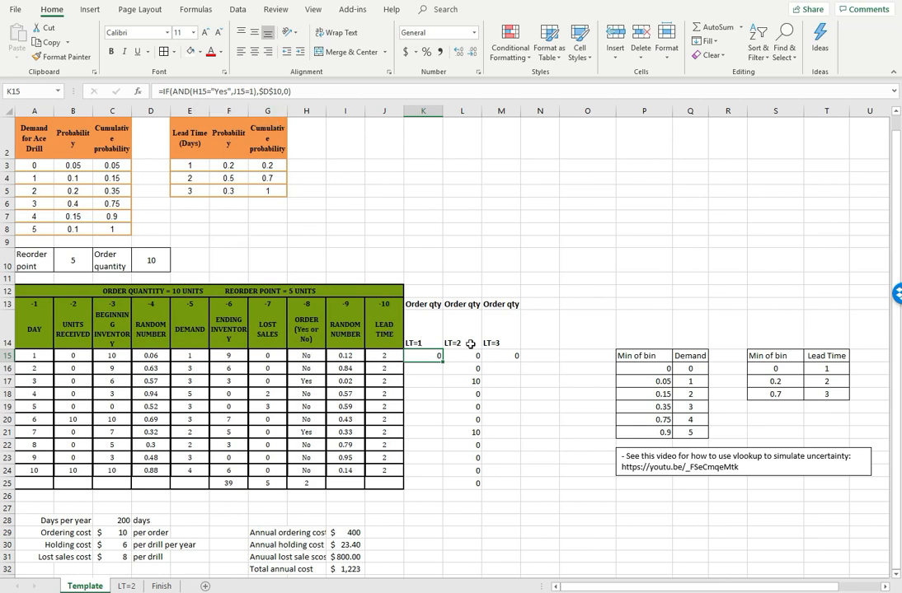
key(Return)
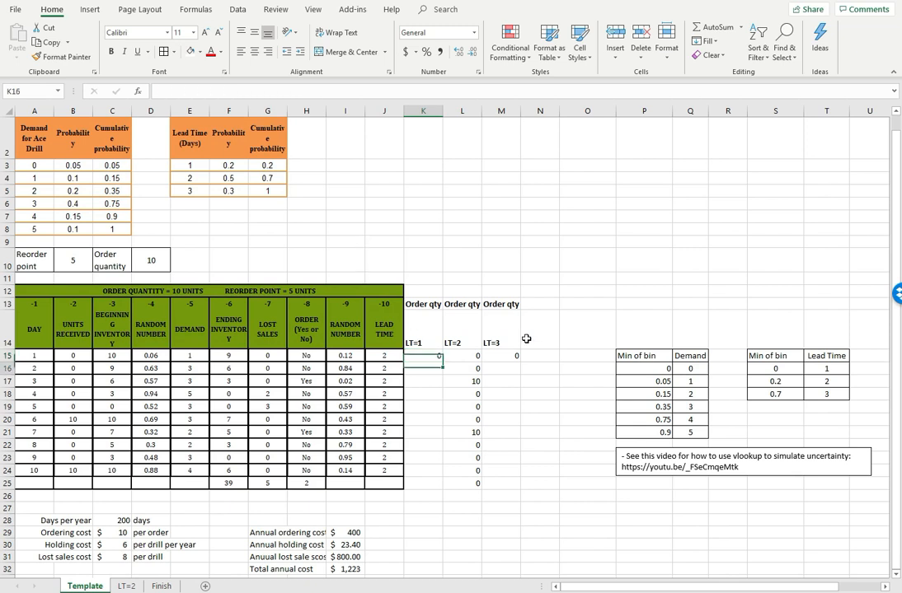
click(423, 356)
drag(442, 362, 501, 473)
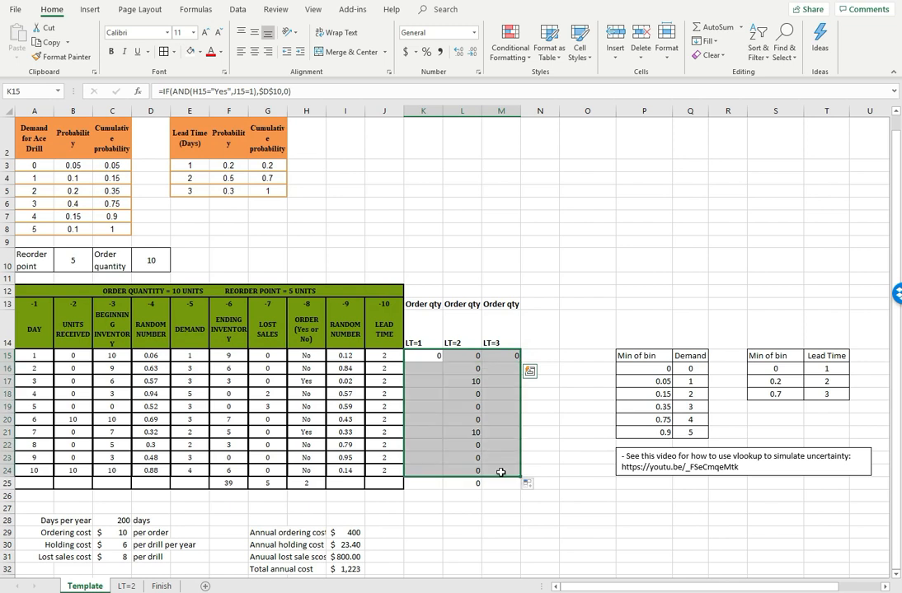
click(472, 483)
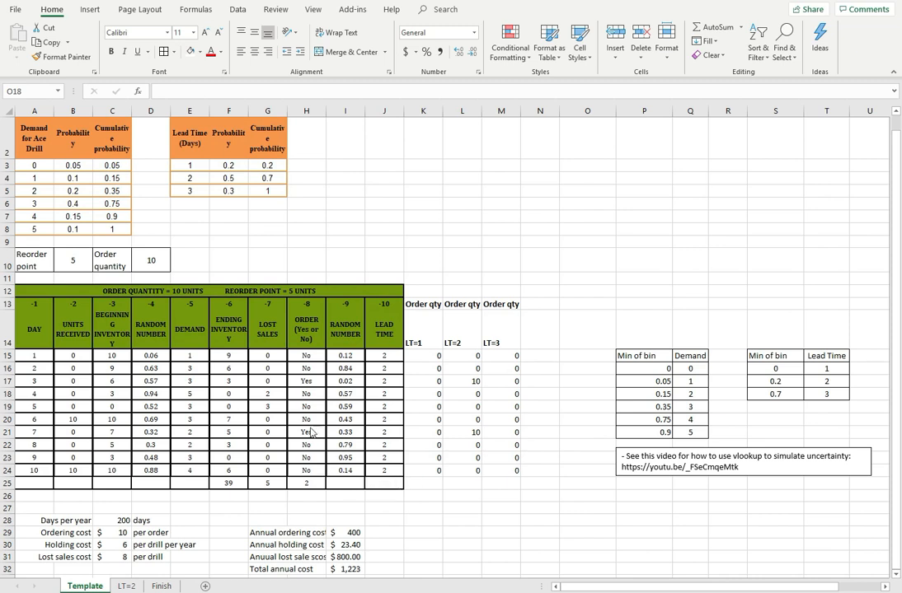
Examine the first day's order decision formula in H15
click(305, 356)
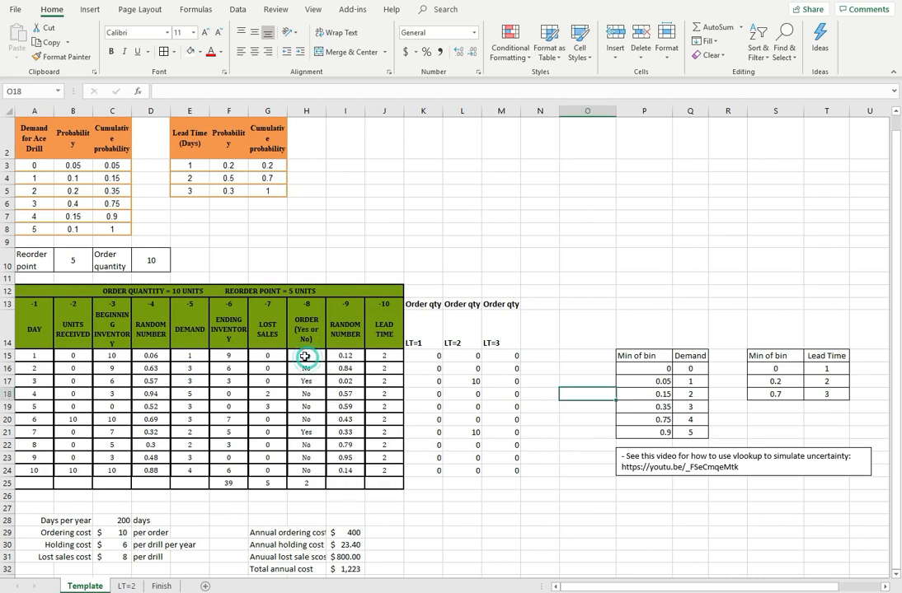
click(256, 93)
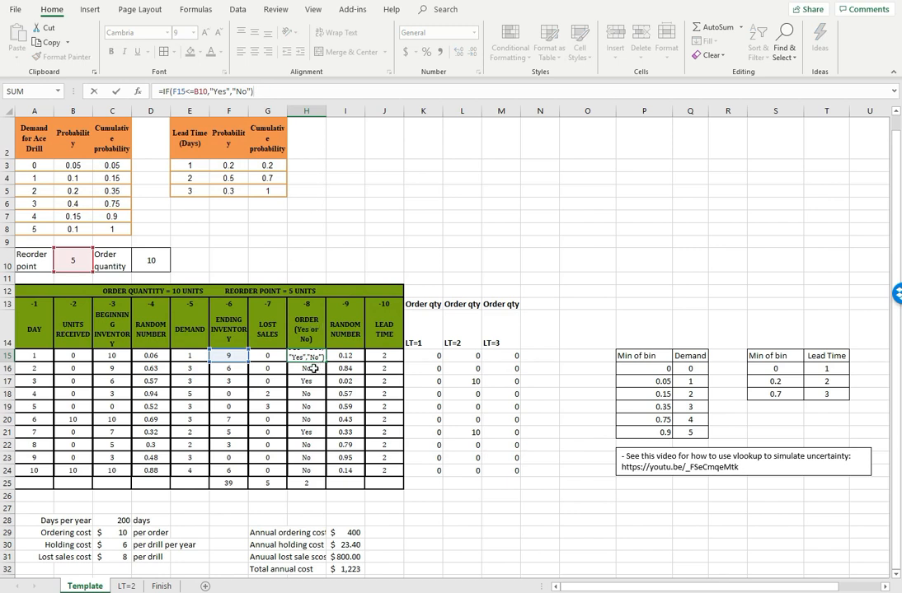
key(Escape)
Add the condition K15=0 to the order decision formula in H16, between the reorder point test and the L15 condition
click(309, 371)
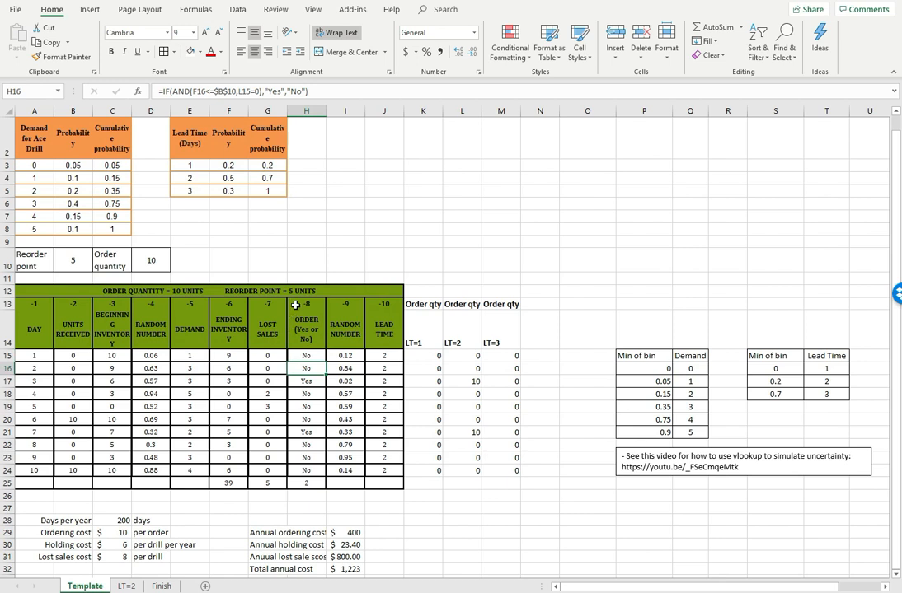
click(225, 91)
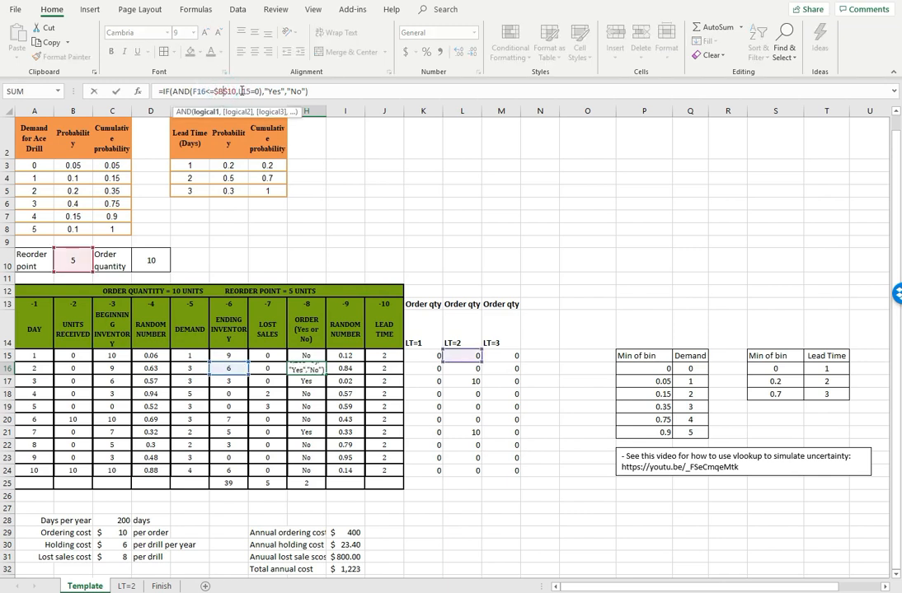
drag(193, 91, 237, 91)
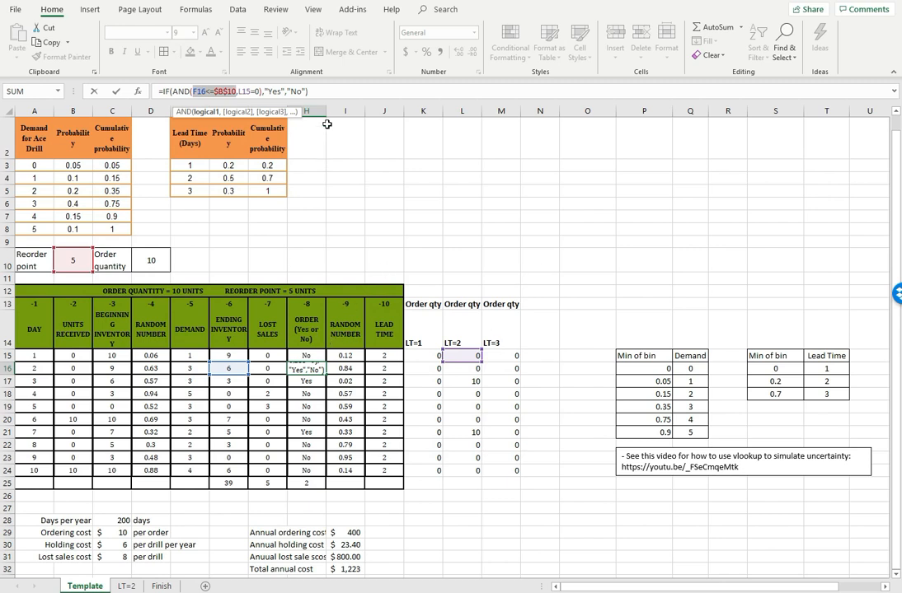
click(237, 91)
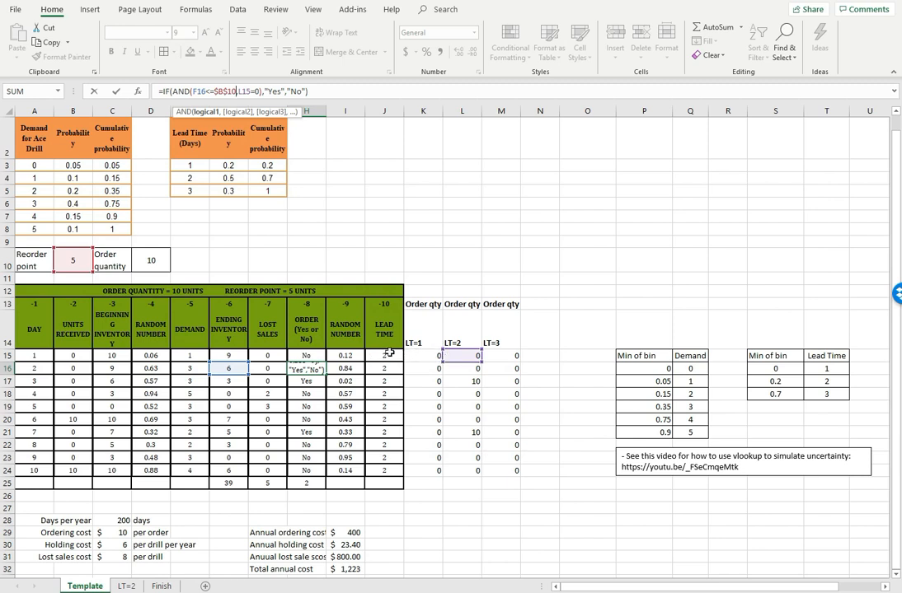
click(237, 91)
click(239, 91)
click(422, 356)
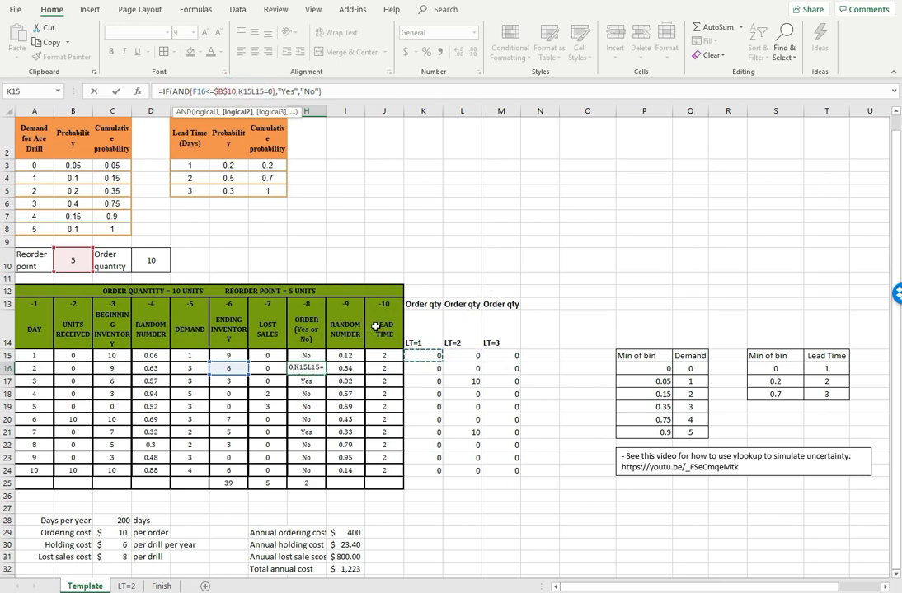
text(=0,)
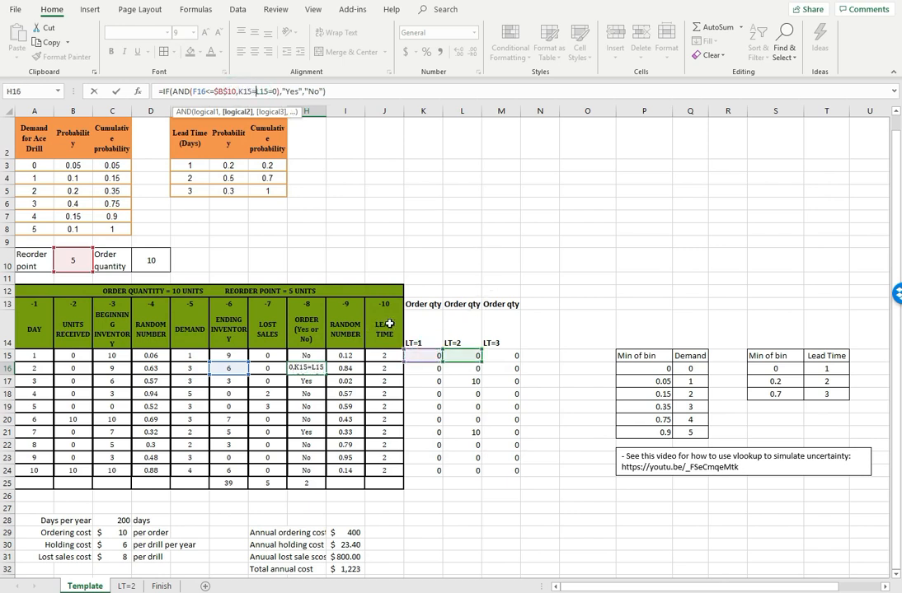
text(,)
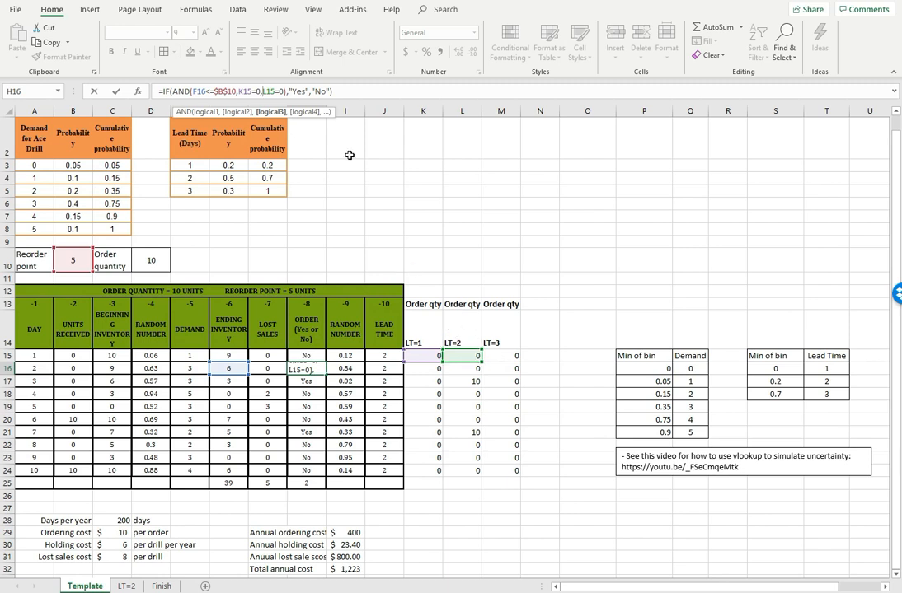
Replace the L15 reference in the H16 formula with sum(L14:L15), keeping the test against 0
double_click(266, 91)
text(sum)
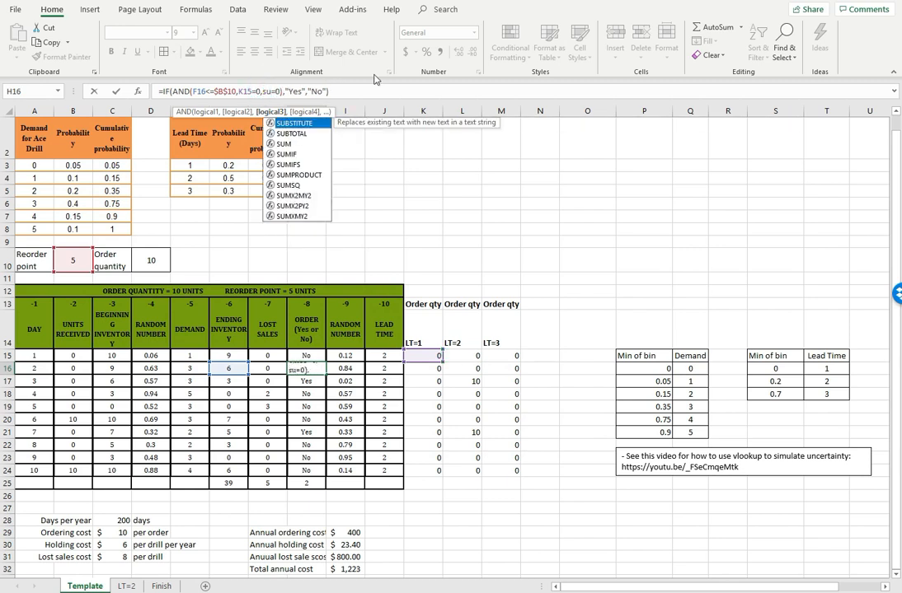
text(()
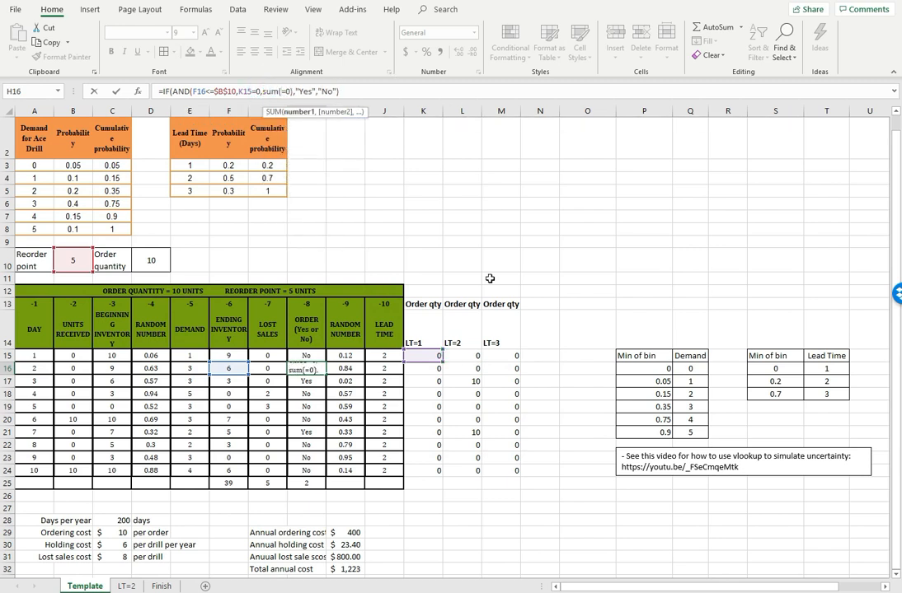
drag(461, 354, 461, 341)
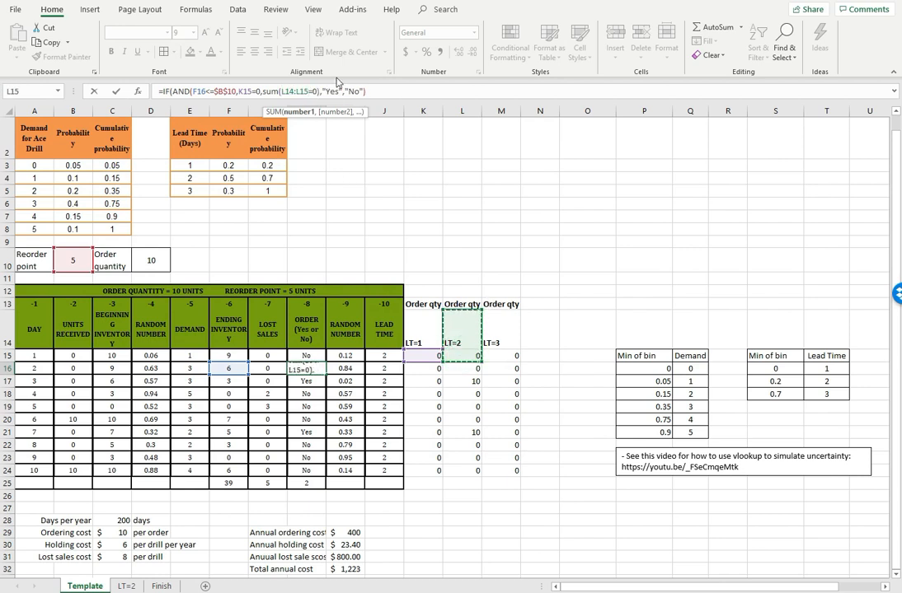
text())
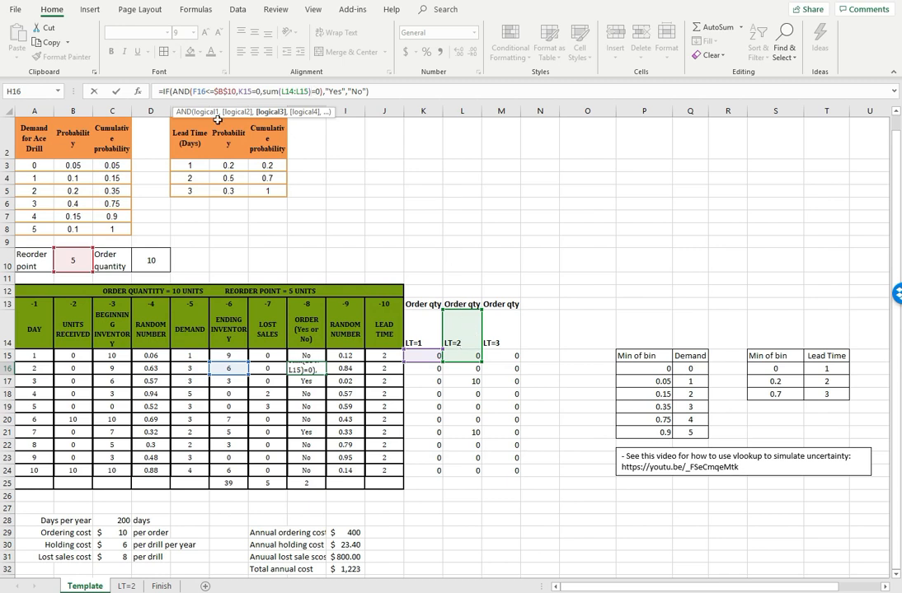
Add sum(M13:M15)=0 as the fourth AND condition in the H16 formula and review the full set of conditions
click(320, 91)
text(,)
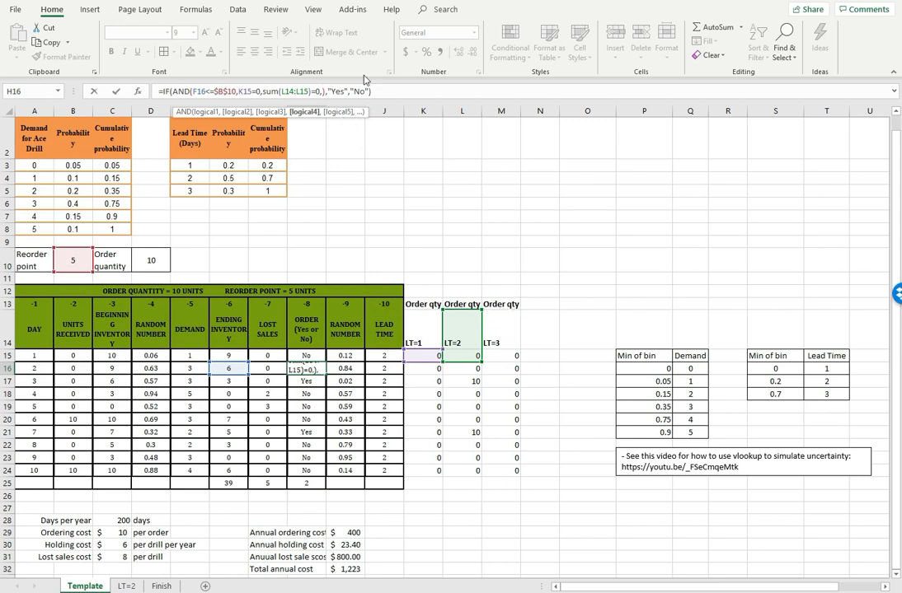
text(sum()
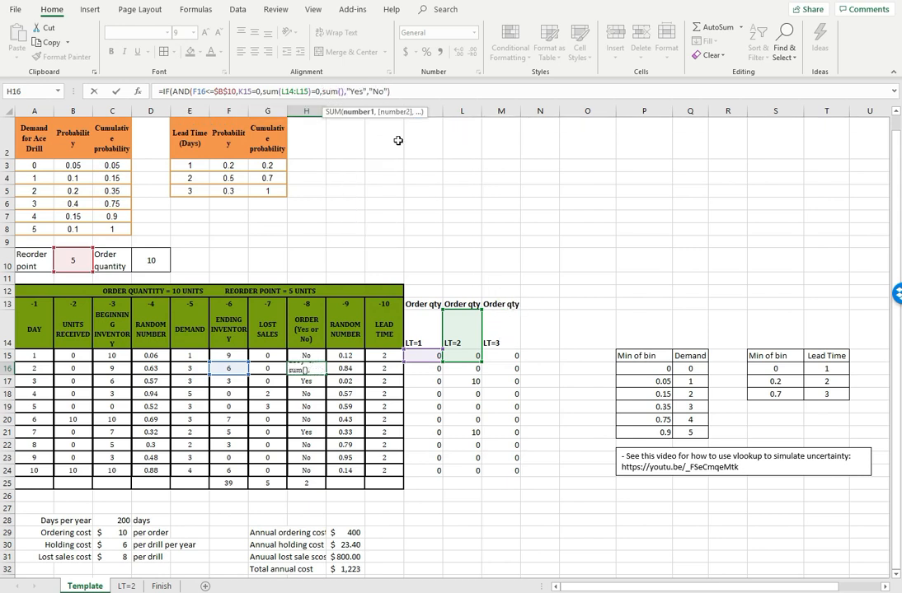
drag(501, 356, 502, 305)
text()=0)
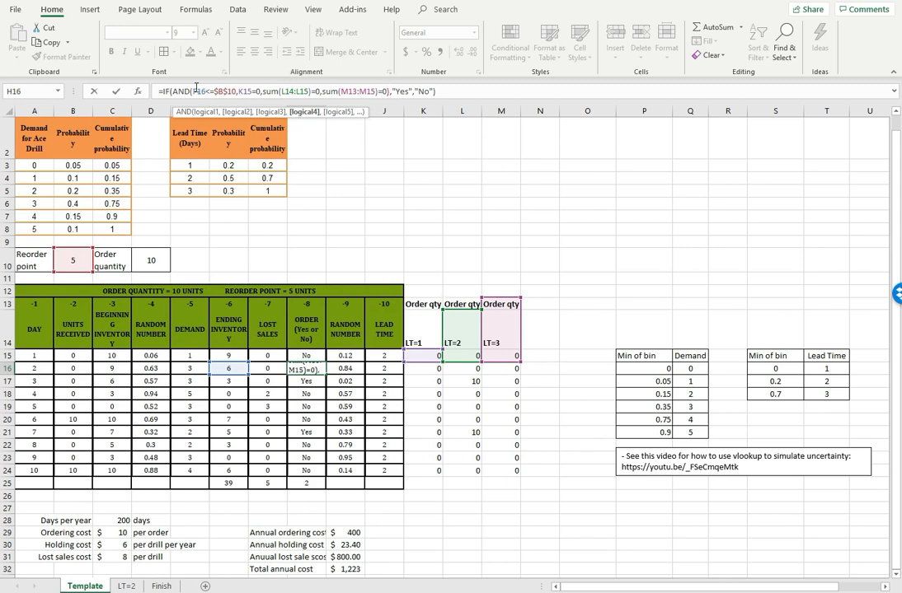
drag(195, 90, 393, 93)
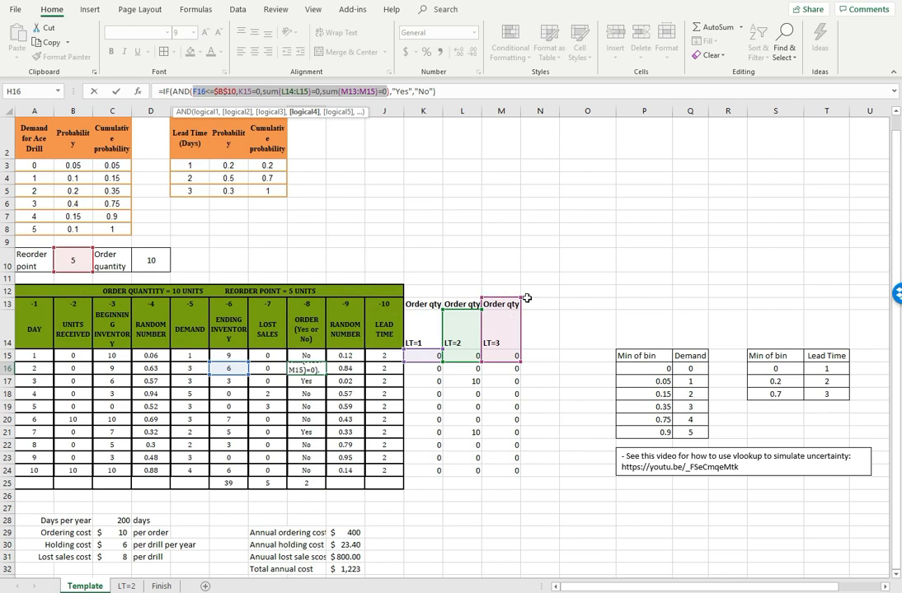
Commit the four-condition order decision formula in H16 and copy it down the order column to H24
click(373, 92)
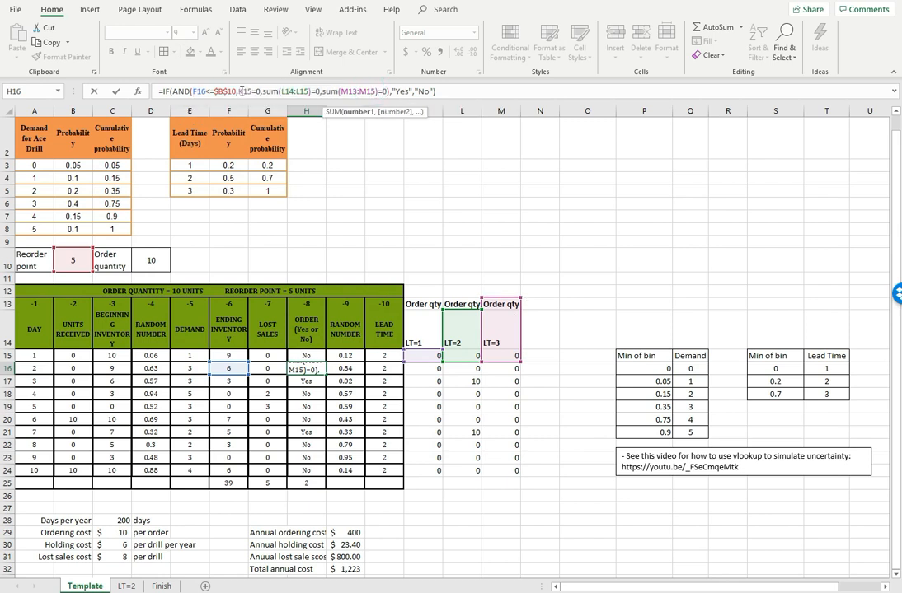
click(410, 92)
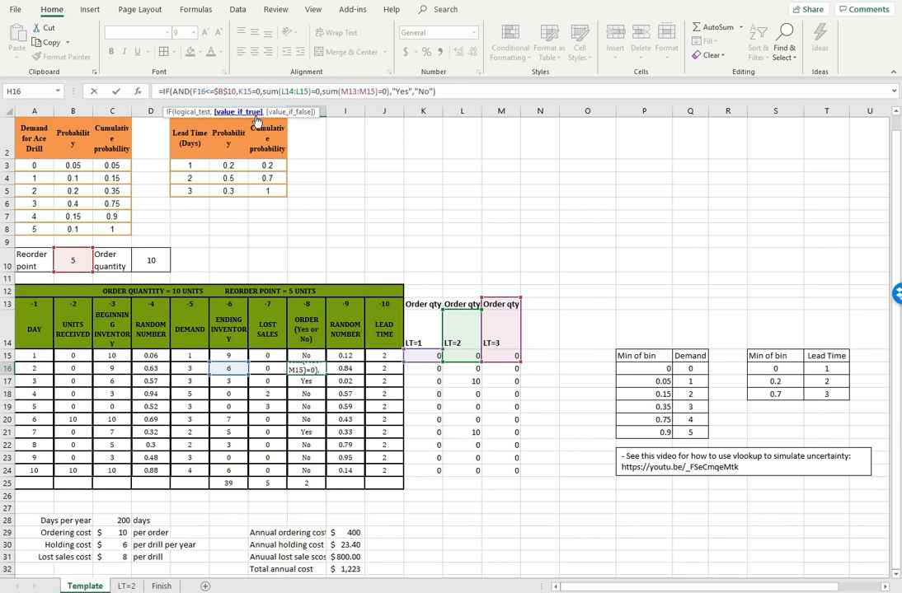
key(Return)
click(308, 368)
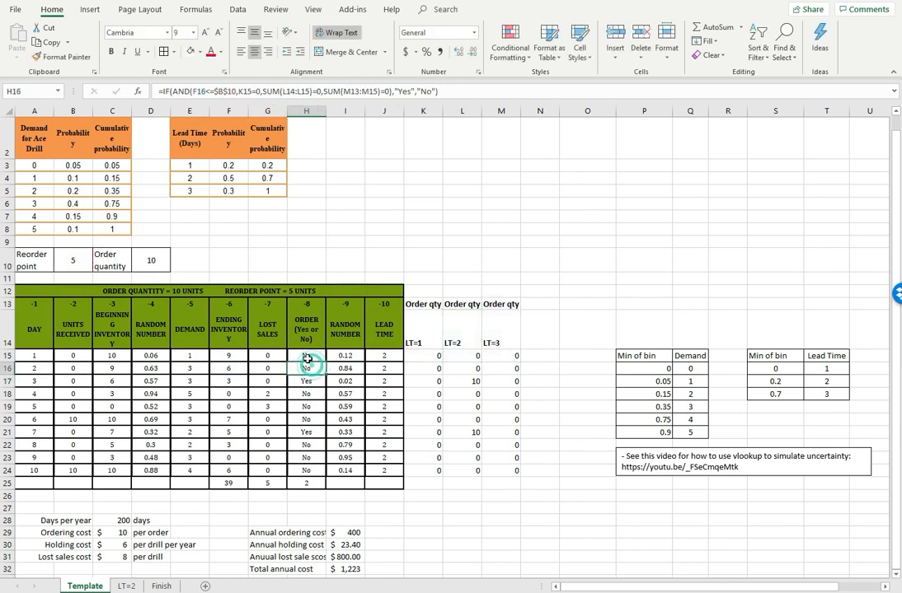
drag(328, 377, 312, 472)
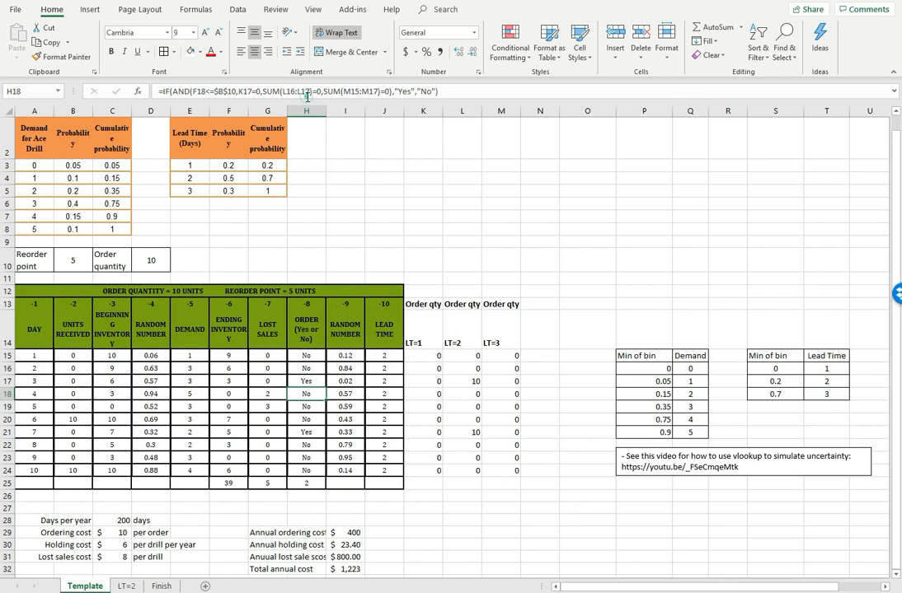
Check the cell references of the order decision formulas in H18 and H16, and copy the H16 formula down the column again
click(381, 91)
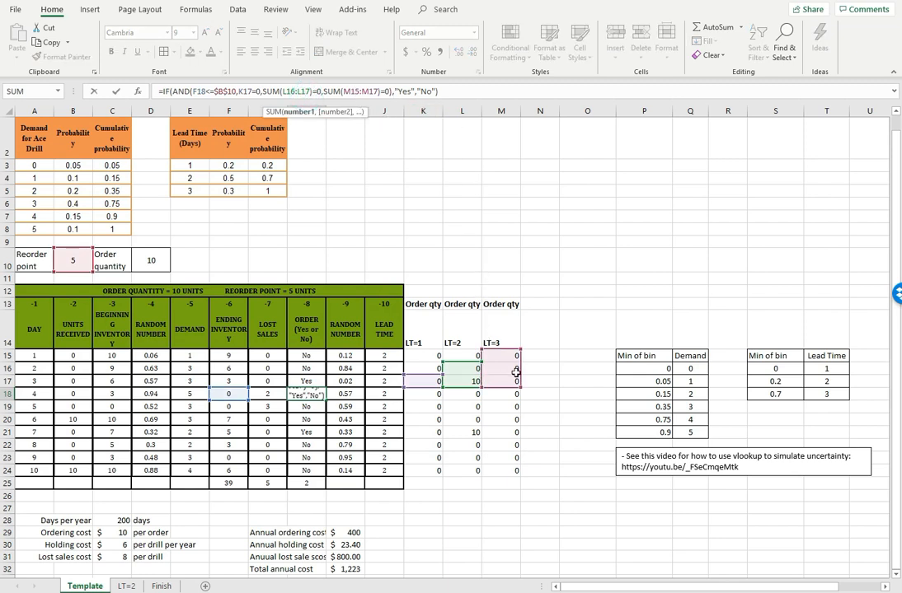
click(306, 369)
click(303, 90)
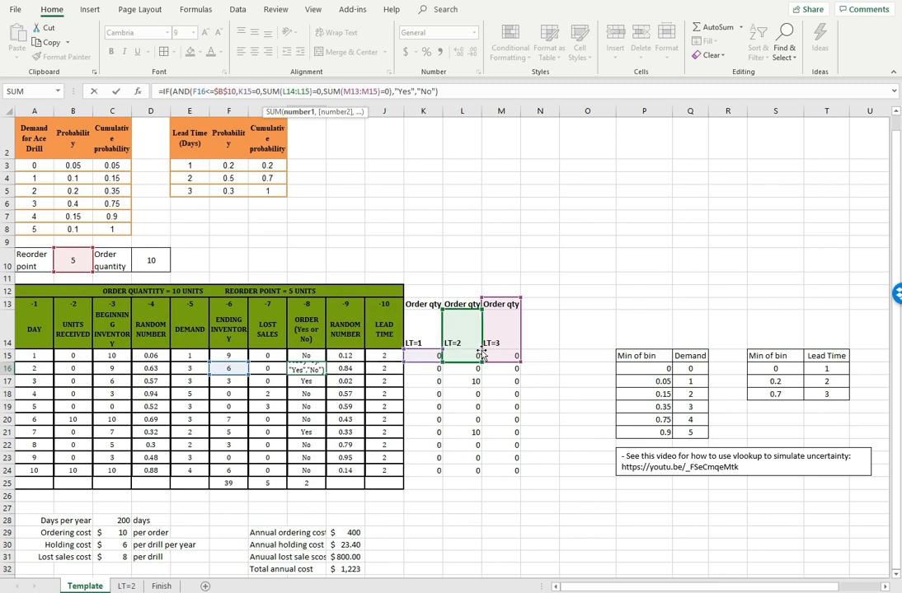
key(Escape)
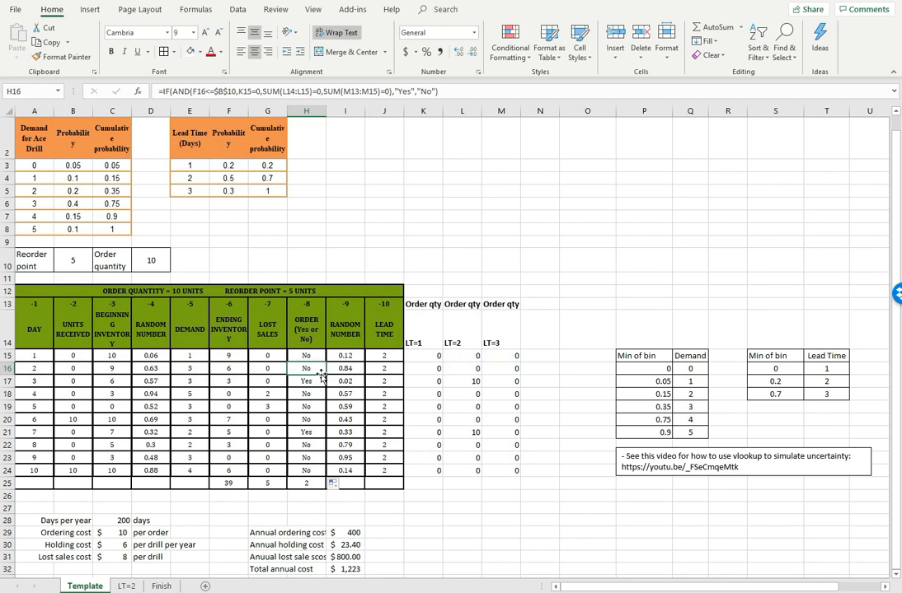
double_click(327, 375)
click(307, 393)
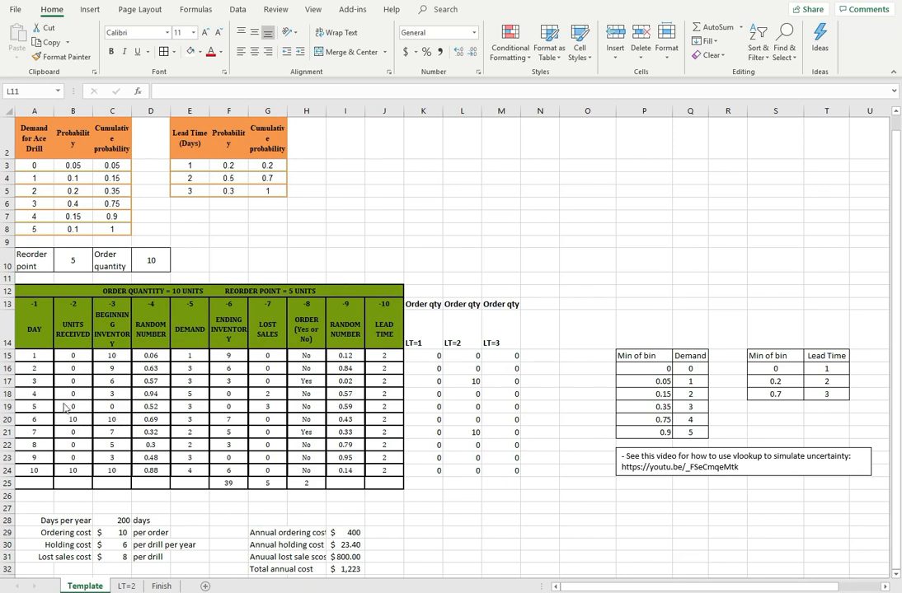
Set the day 3 units received in B17 to the formula =K15
click(72, 356)
click(75, 380)
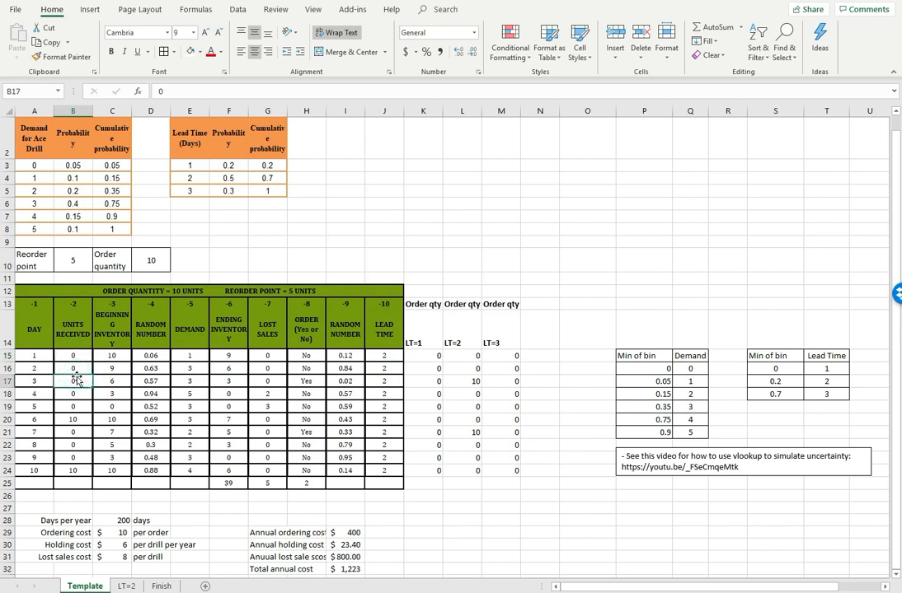
click(79, 384)
click(77, 395)
click(85, 381)
text(=)
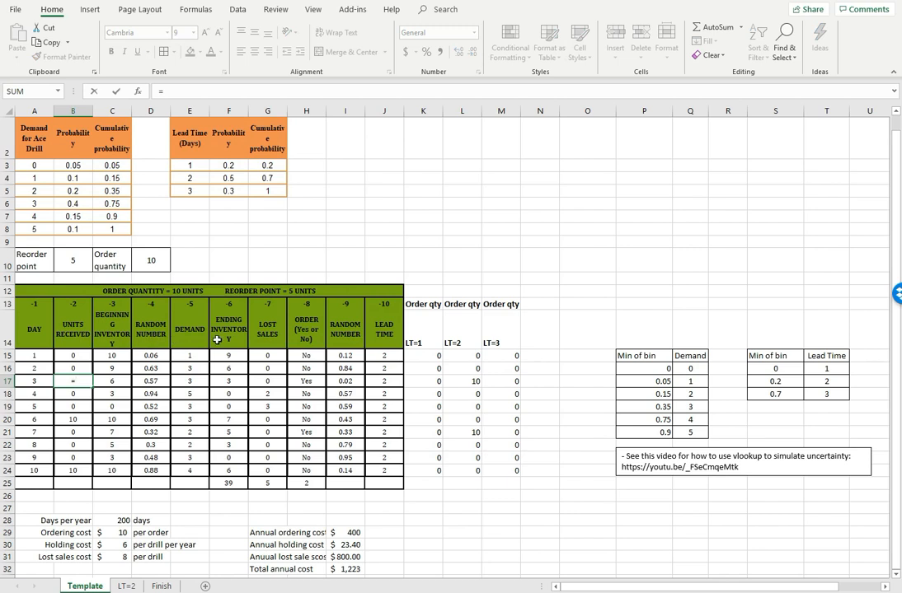
click(421, 355)
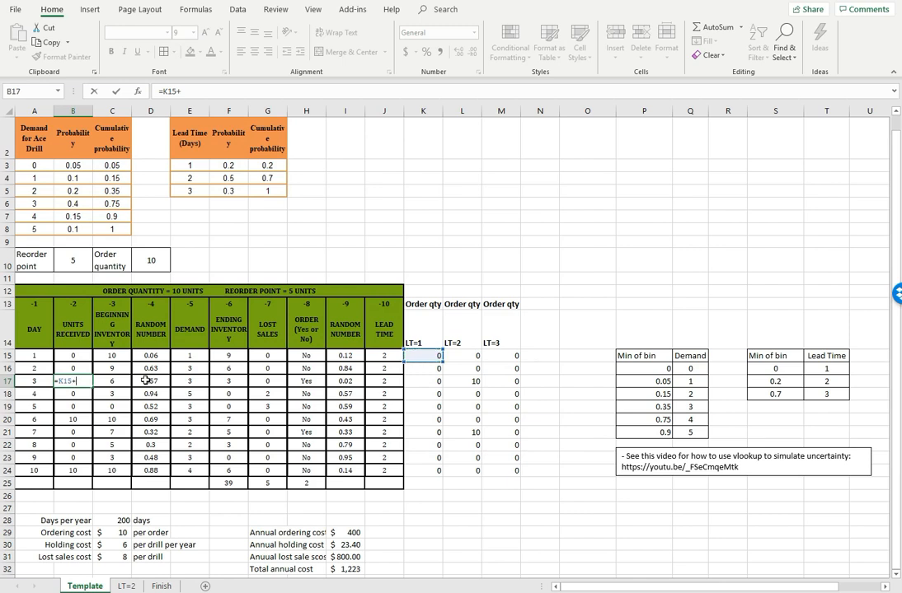
key(Return)
Copy the LT=1 order quantity formula from K15 down to K24 again and check the LT=2 formula in L15
click(426, 356)
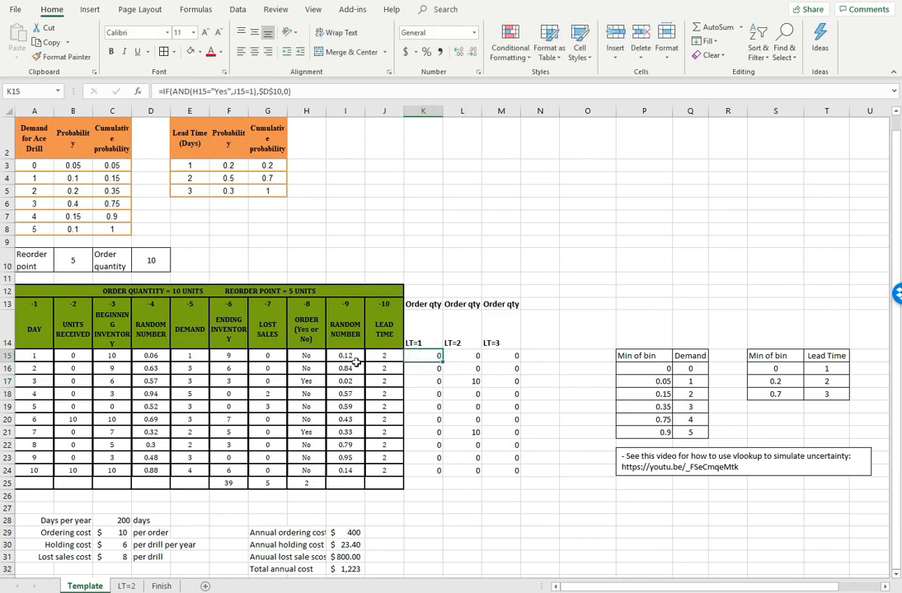
double_click(443, 362)
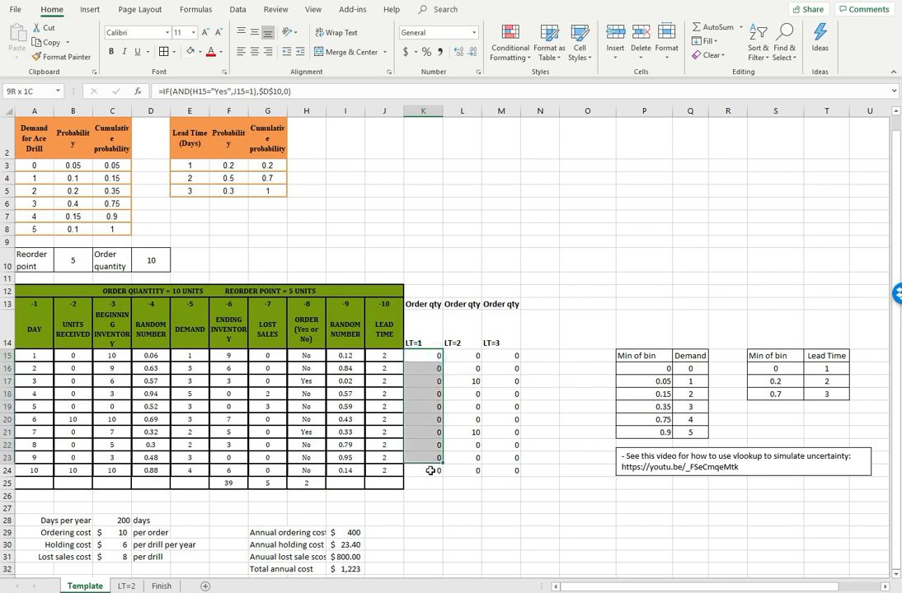
click(427, 356)
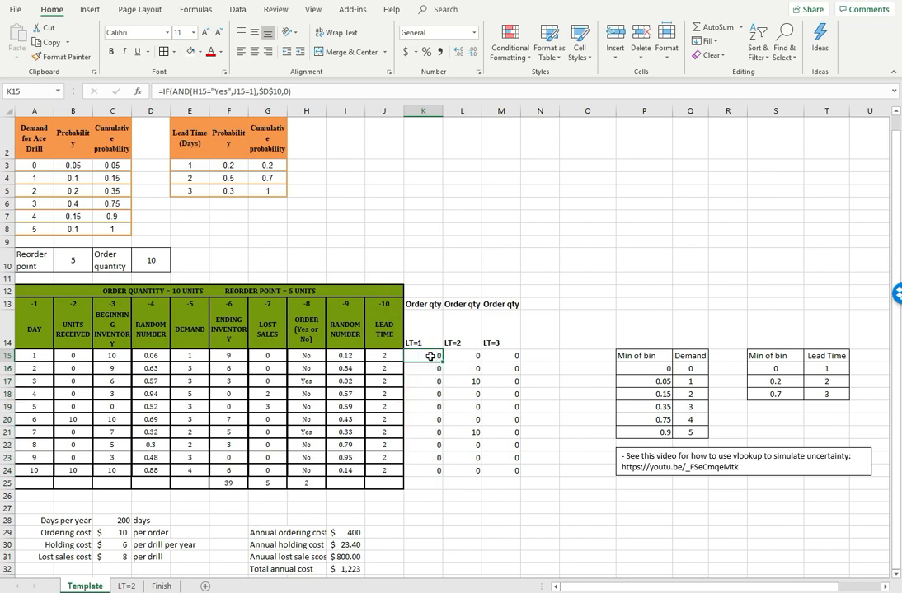
click(464, 355)
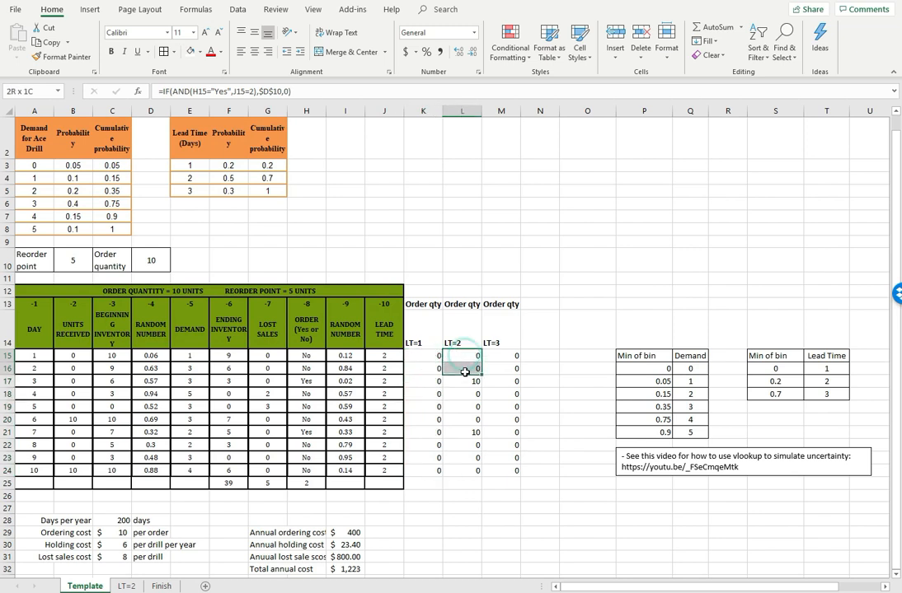
Change the day 4 units received formula in B18 to =K16+L15
click(91, 368)
click(74, 381)
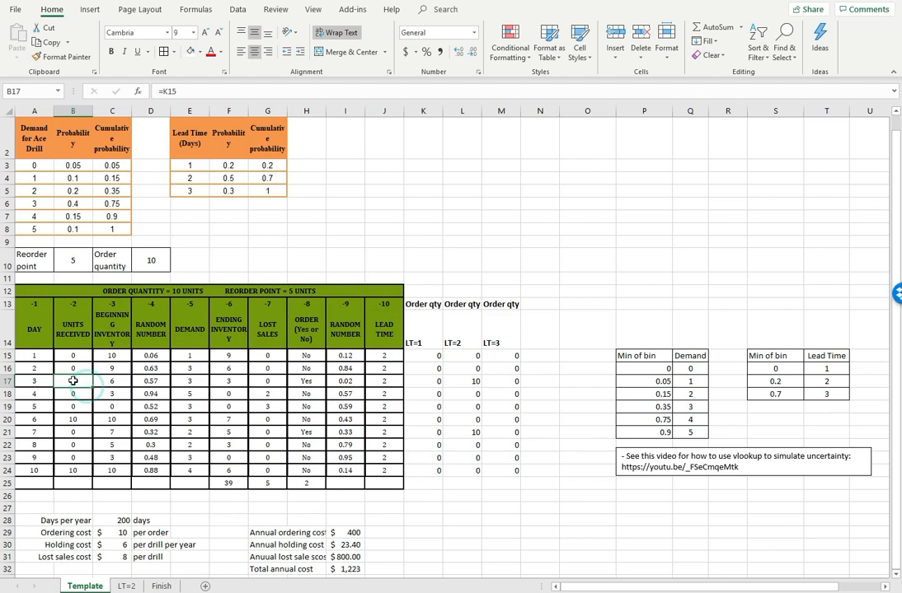
click(74, 394)
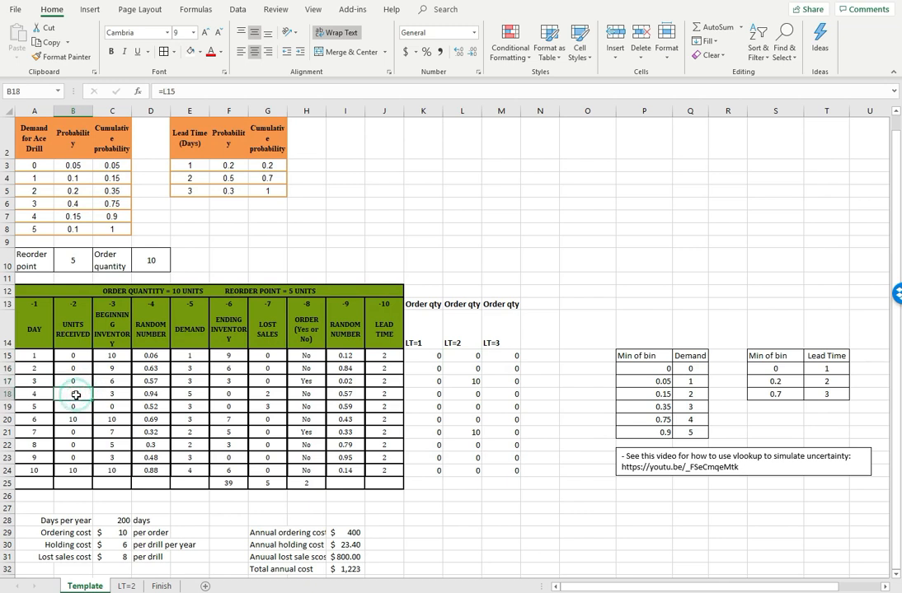
click(184, 91)
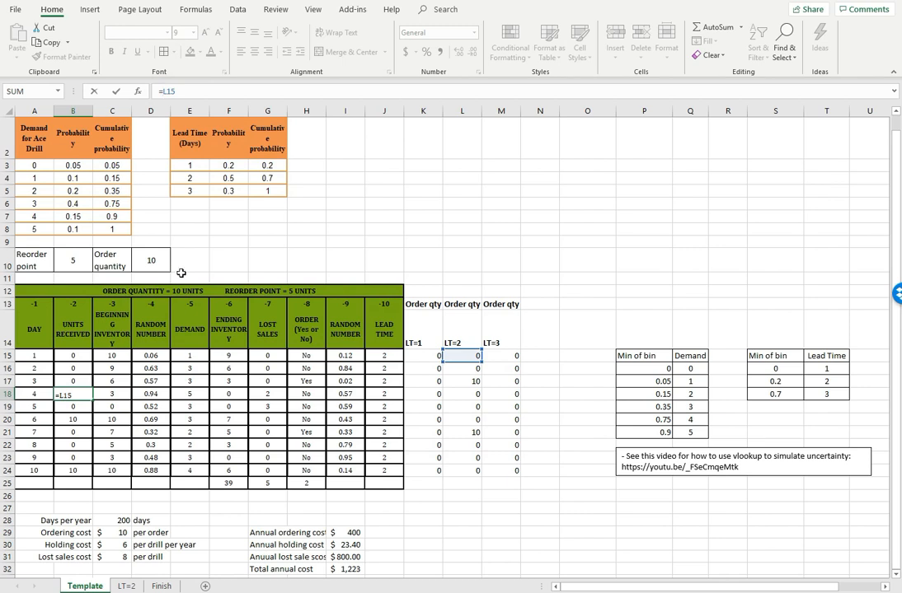
click(428, 368)
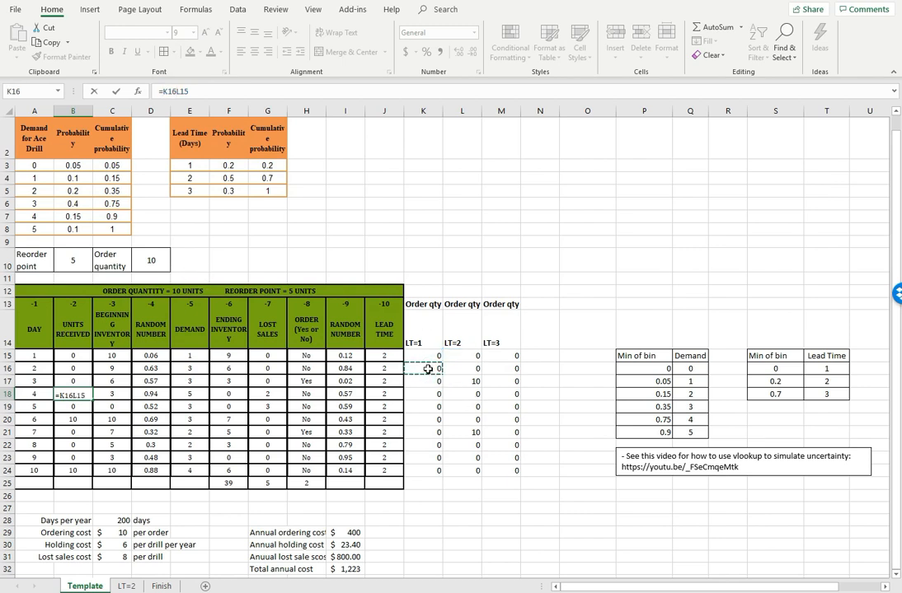
text(+)
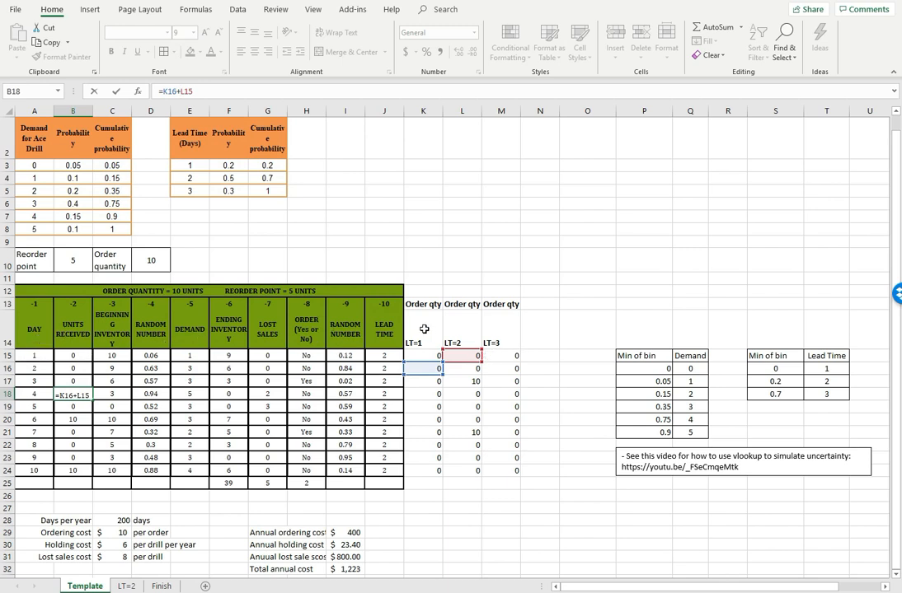
key(Return)
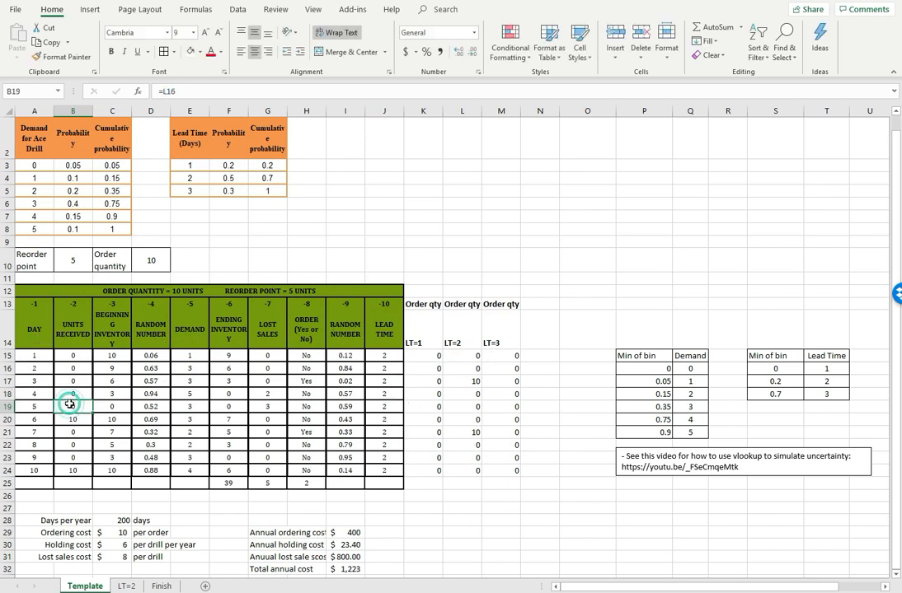
Replace the day 5 units received formula in B19 with =K17+L16+M15
click(160, 90)
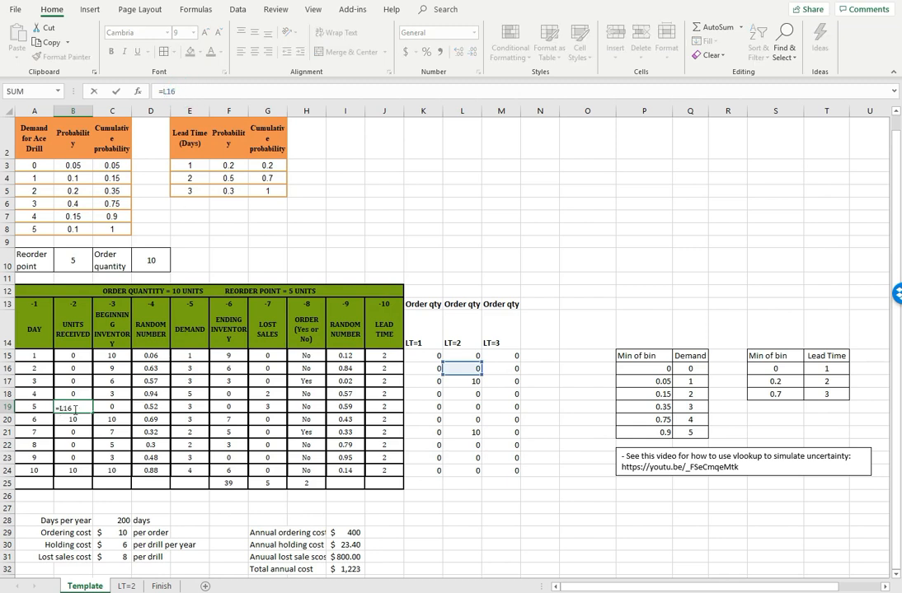
click(168, 89)
key(BackSpace)
key(BackSpace)
key(BackSpace)
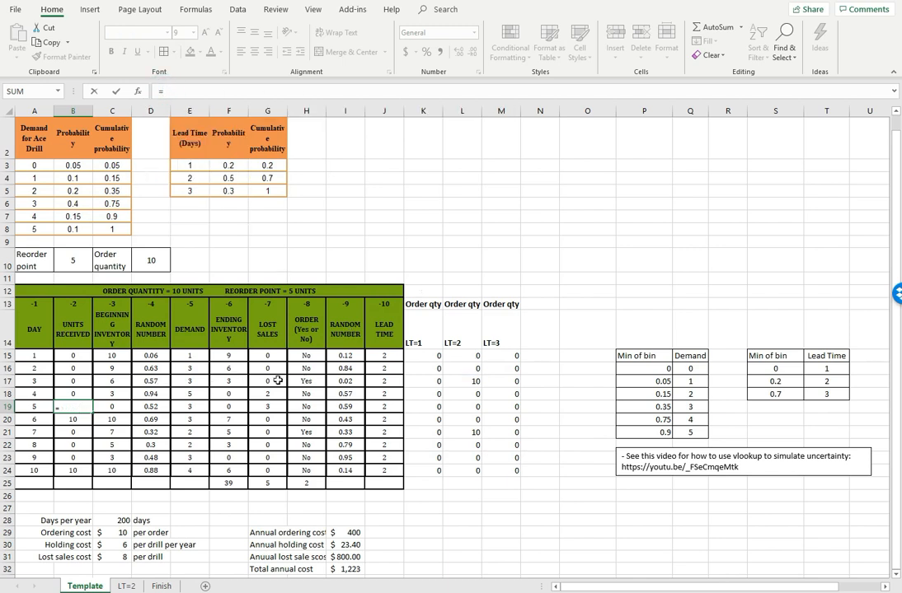
click(421, 381)
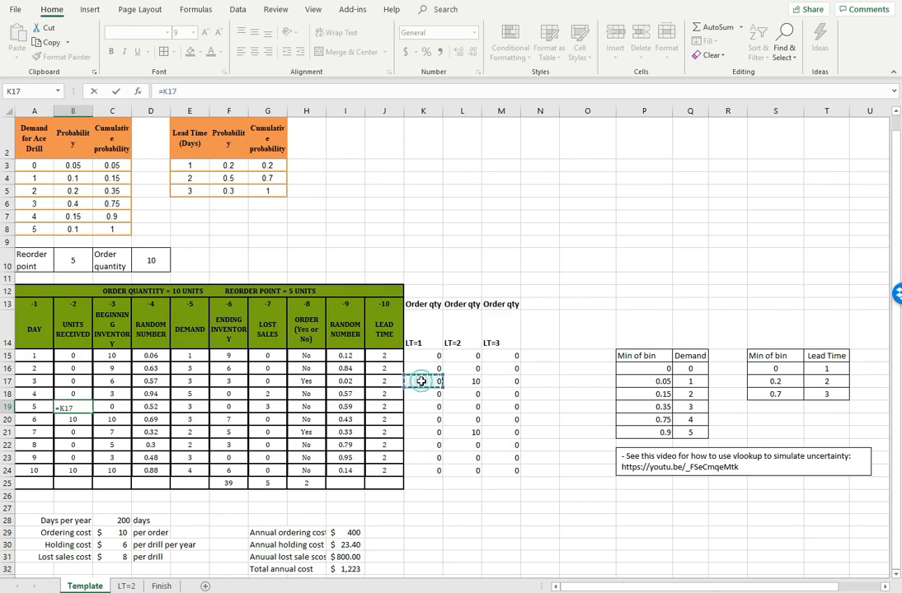
text(+)
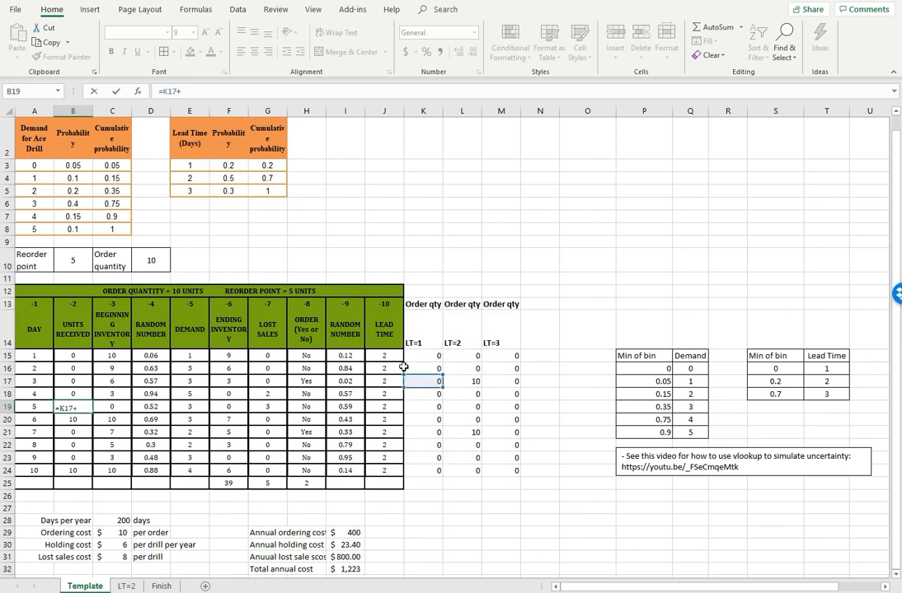
click(458, 367)
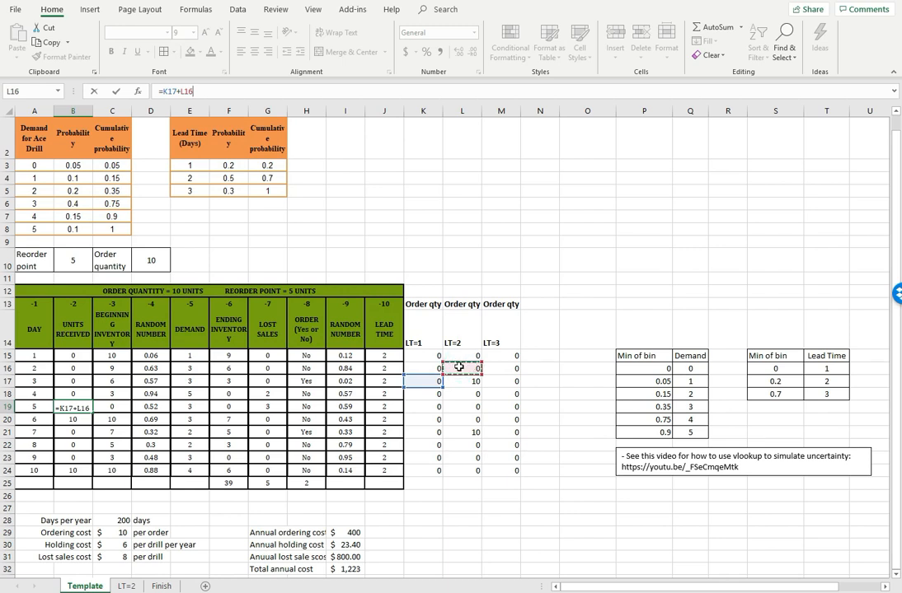
text(+)
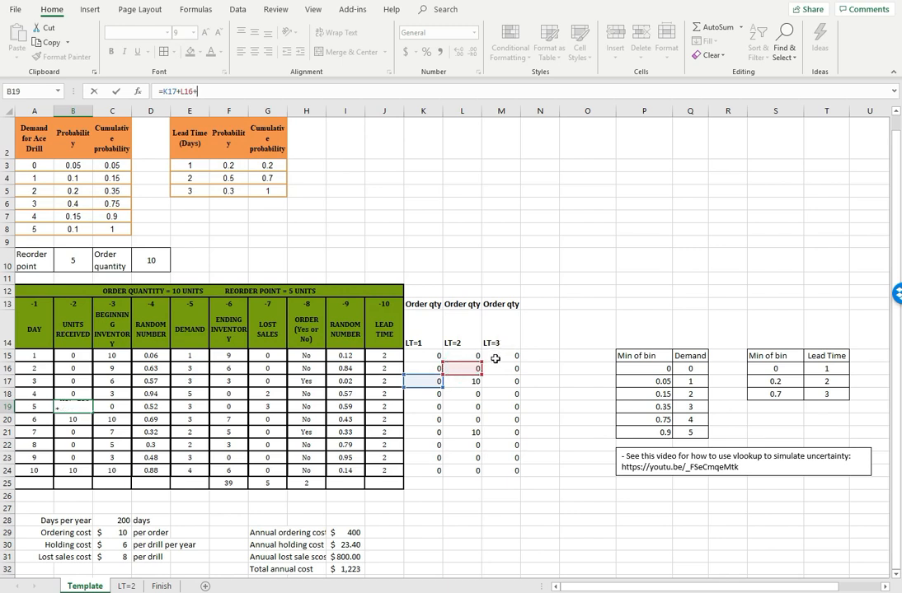
click(499, 354)
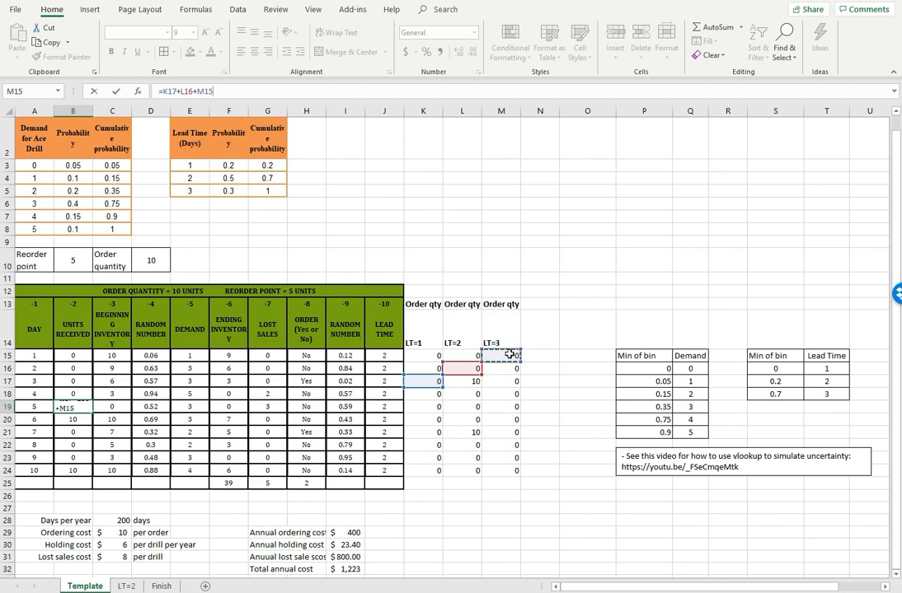
key(Return)
Review the references in the B19 units received formula and copy it down to B24
click(83, 407)
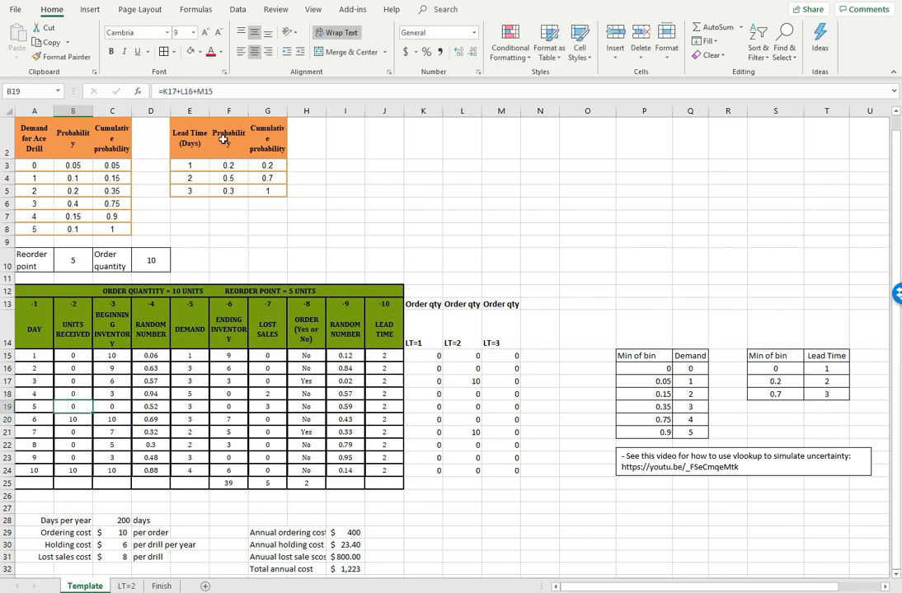
click(210, 90)
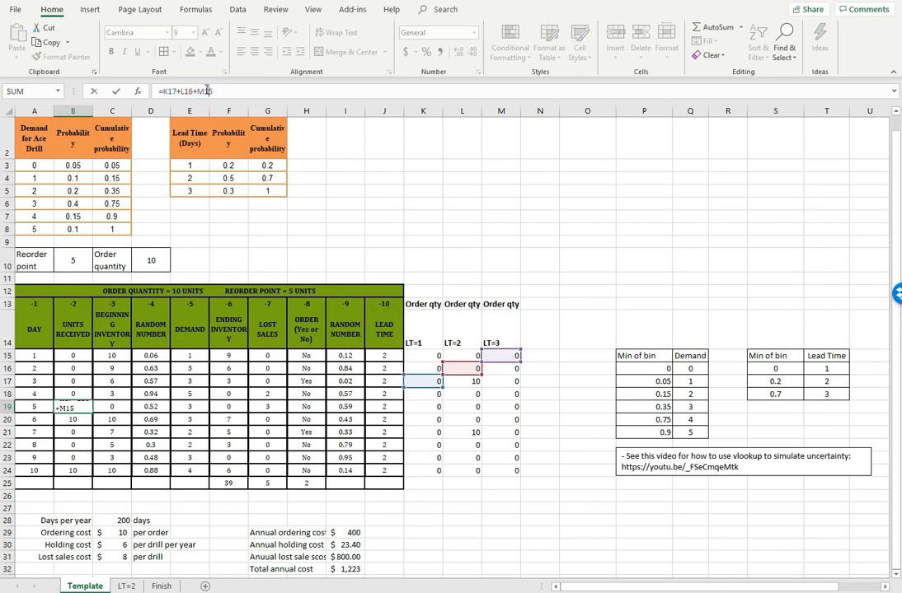
key(Escape)
click(81, 421)
click(75, 409)
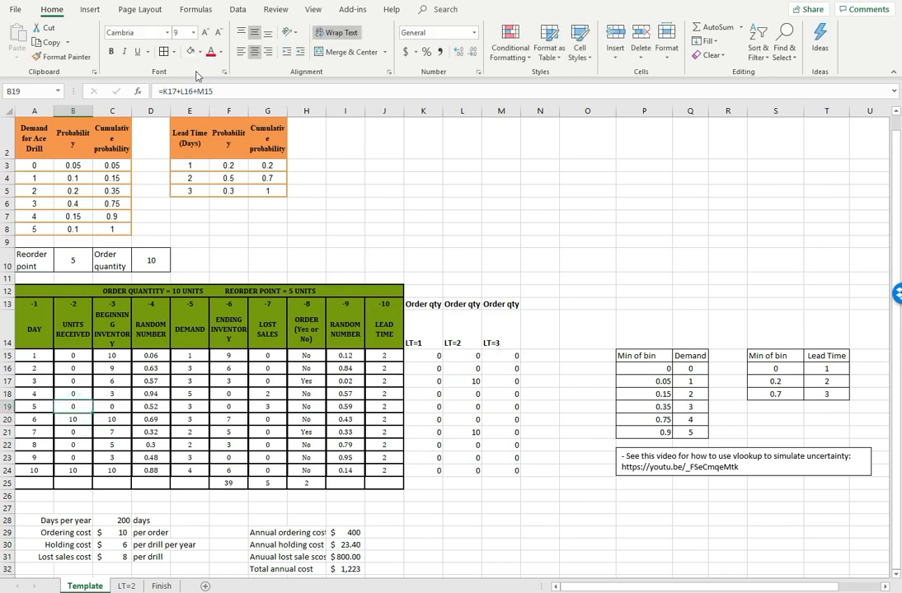
click(194, 90)
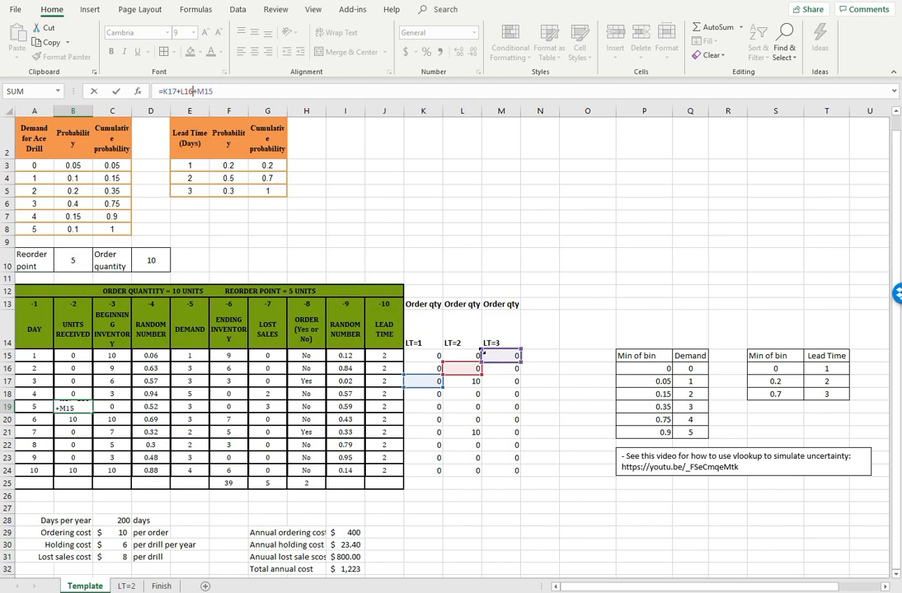
key(Escape)
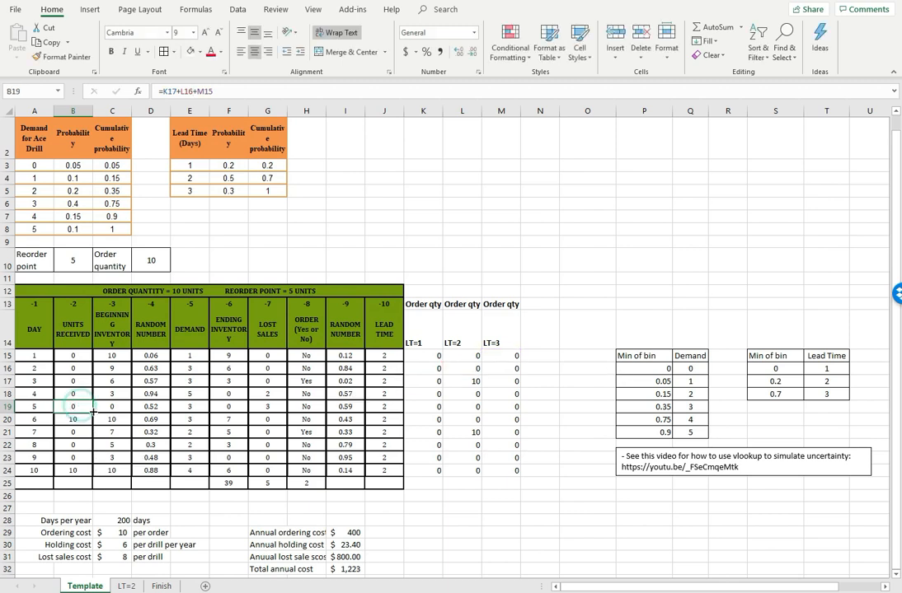
drag(92, 413, 82, 472)
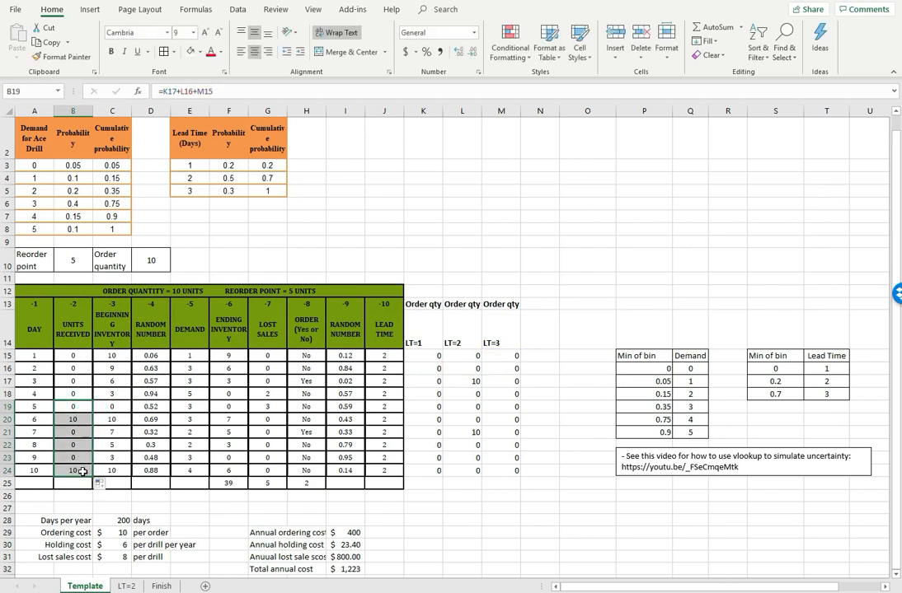
click(435, 530)
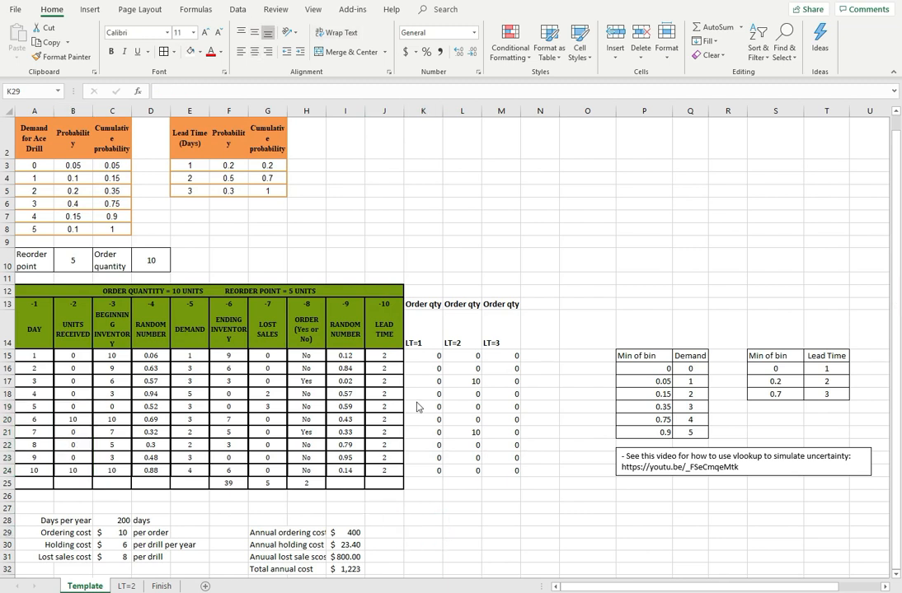
Begin a VLOOKUP formula in the day 1 lead time cell J15 with lookup value I15 and table S16:T18
click(346, 355)
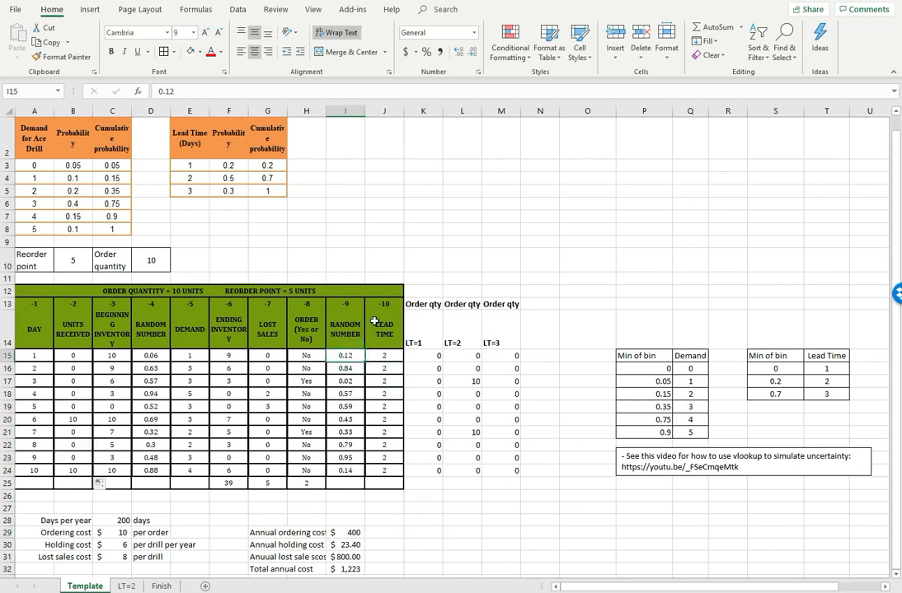
drag(391, 355, 385, 470)
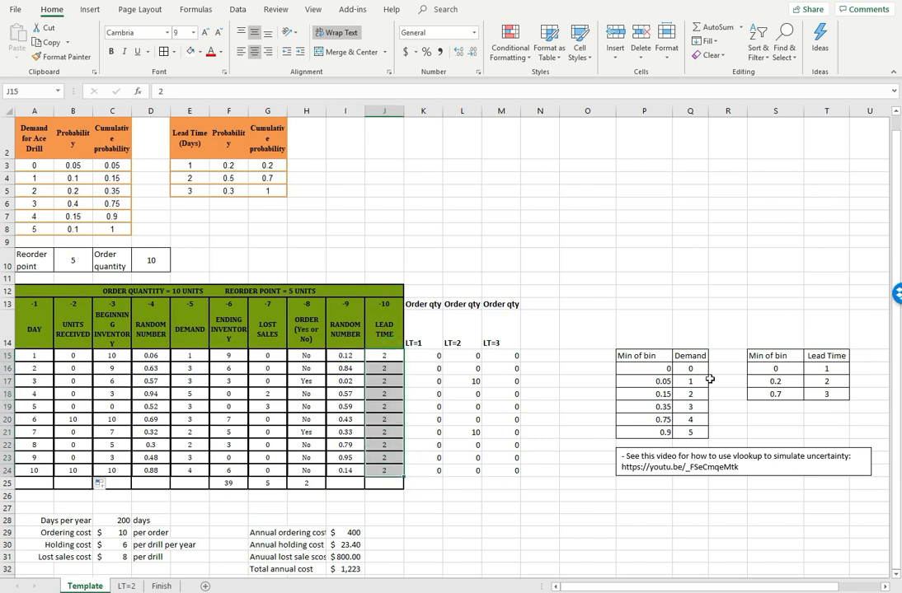
click(381, 355)
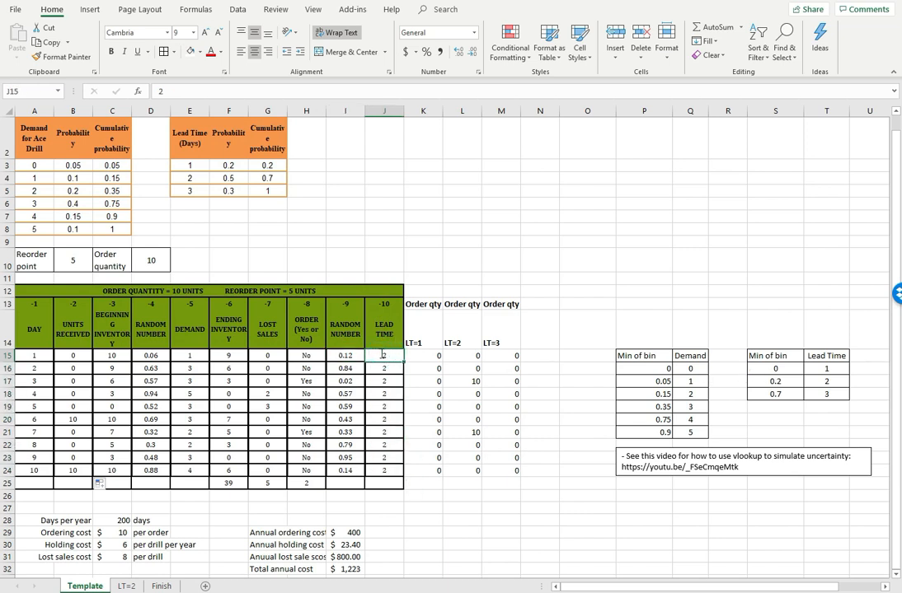
text(=vlookup)
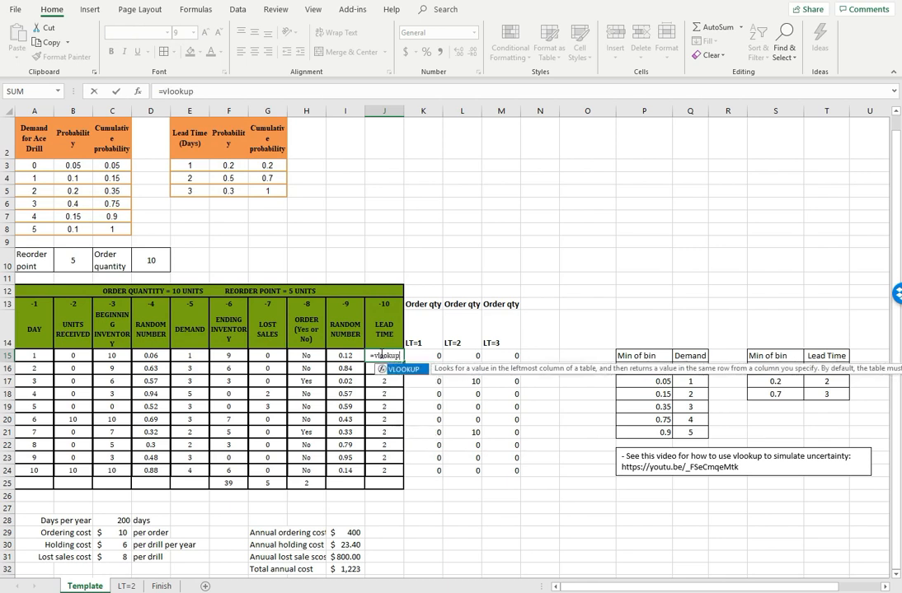
text(()
click(350, 352)
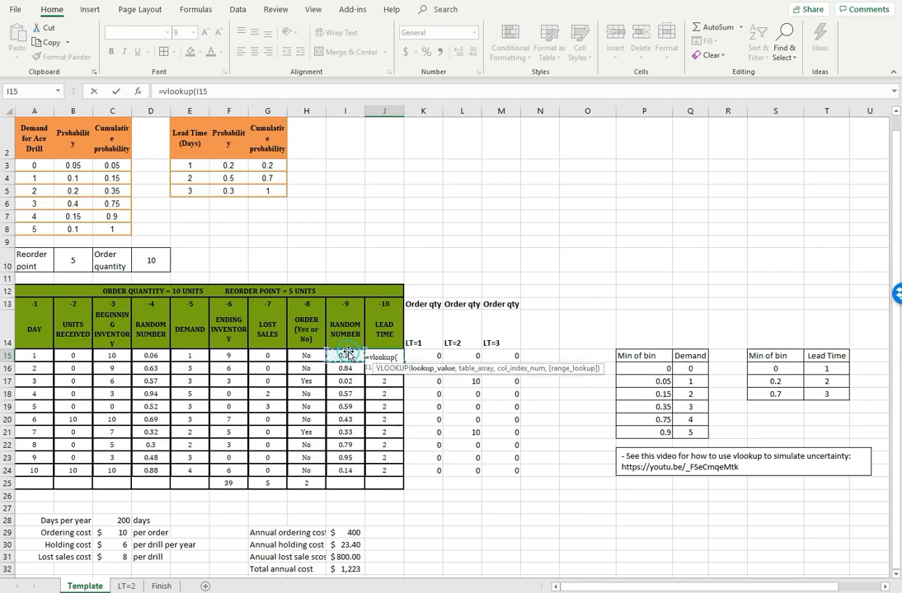
text(,)
drag(766, 368, 817, 395)
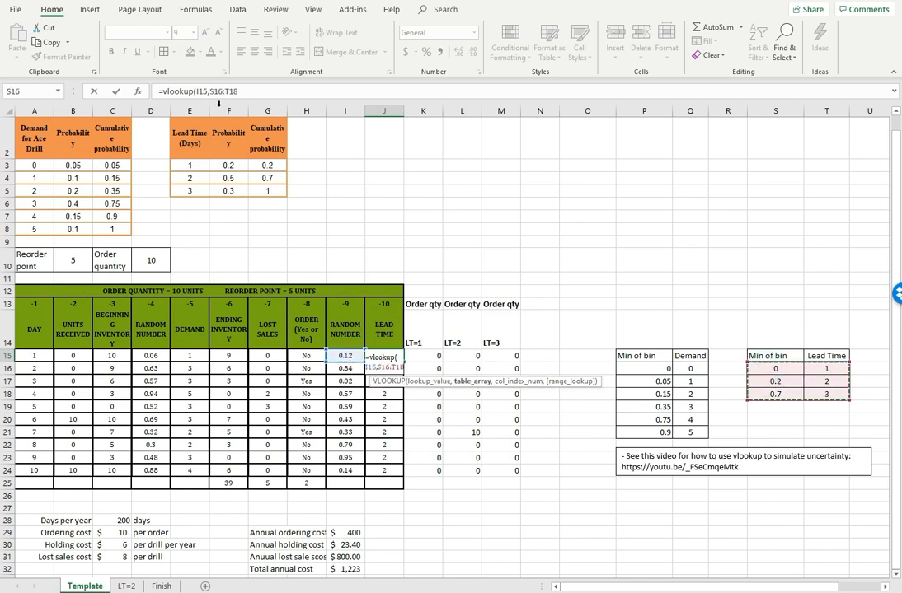
Make the table reference absolute as $S$16:$T$18 and complete the J15 VLOOKUP with column 2 and TRUE for approximate match
click(221, 92)
key(F4)
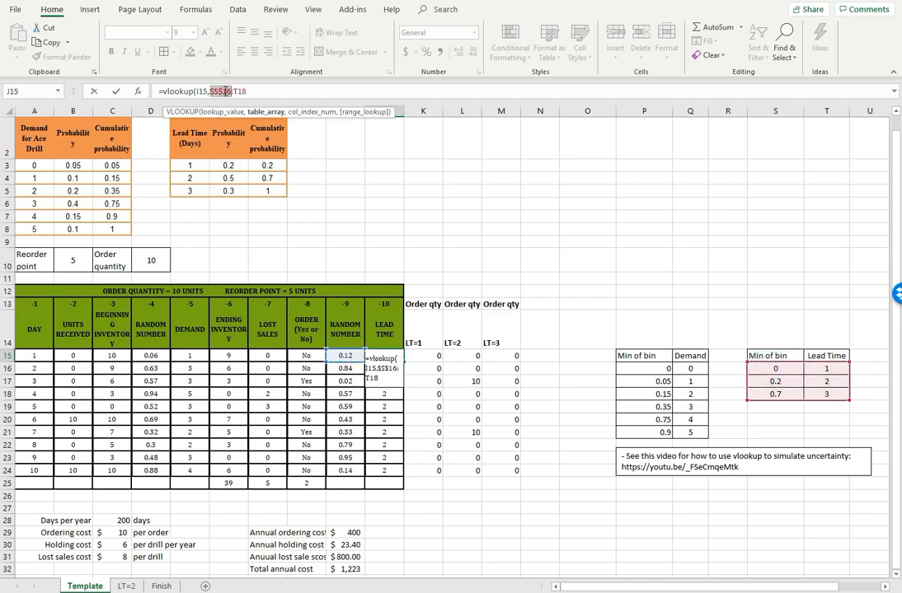
click(236, 92)
key(F4)
text(,)
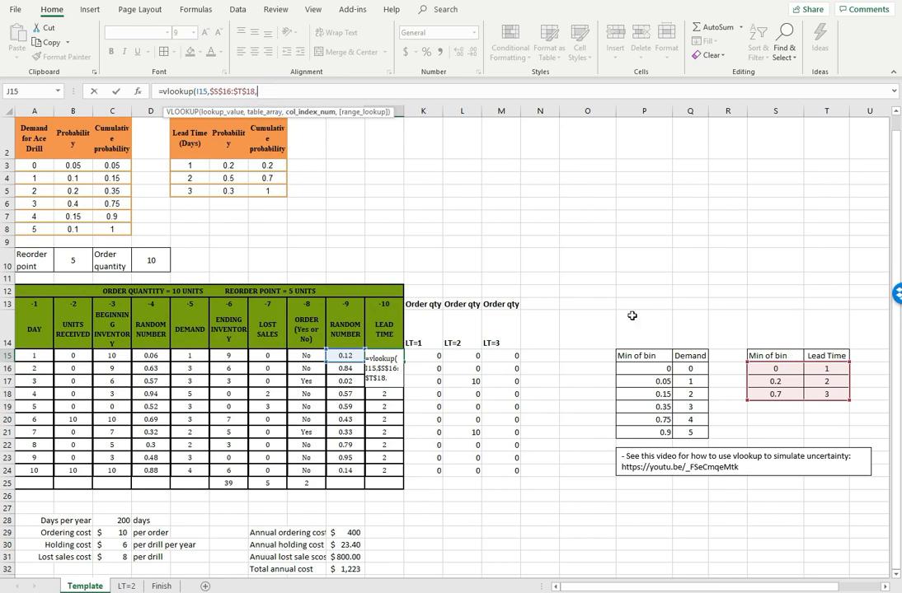
text(2,)
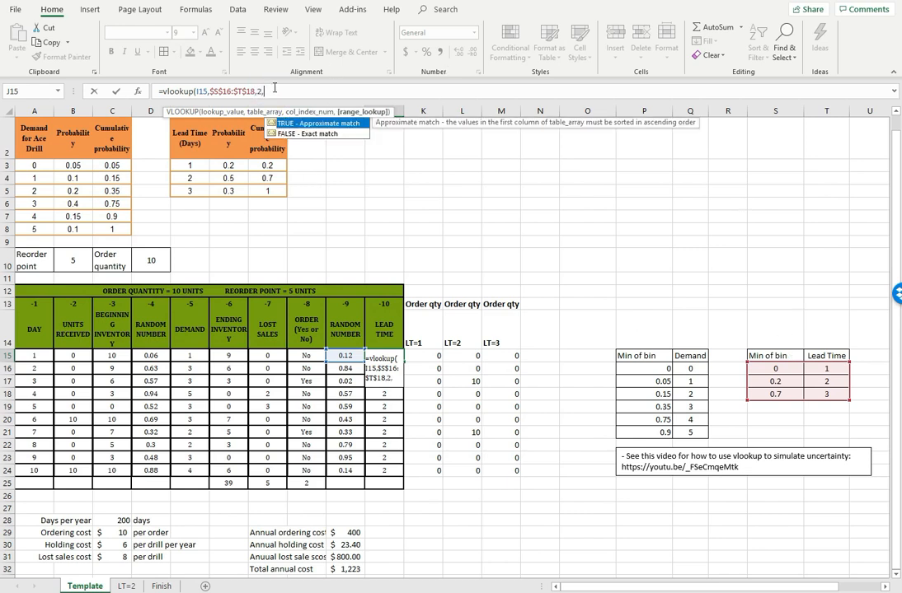
text(true)
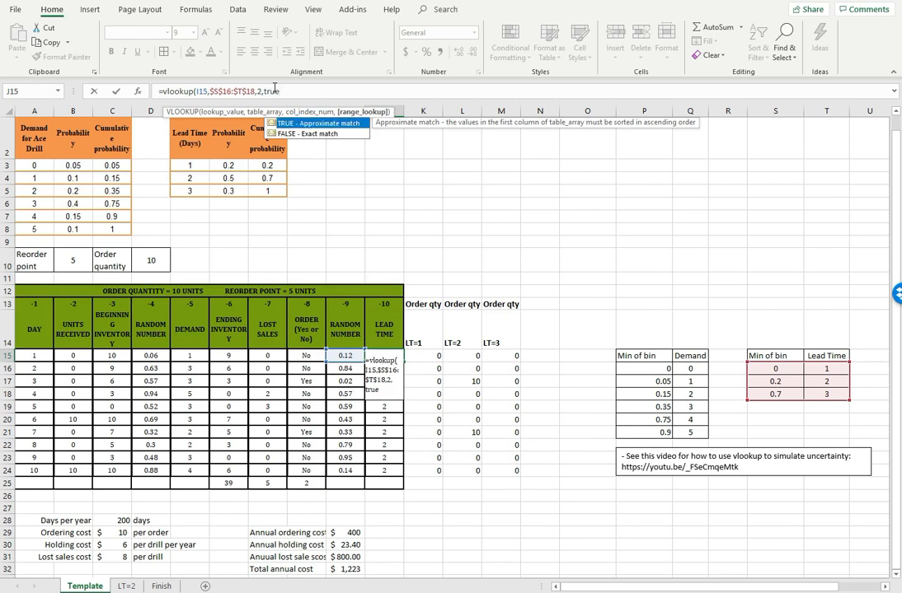
key(Return)
Copy the lead time VLOOKUP formula from J15 down to J24
click(384, 358)
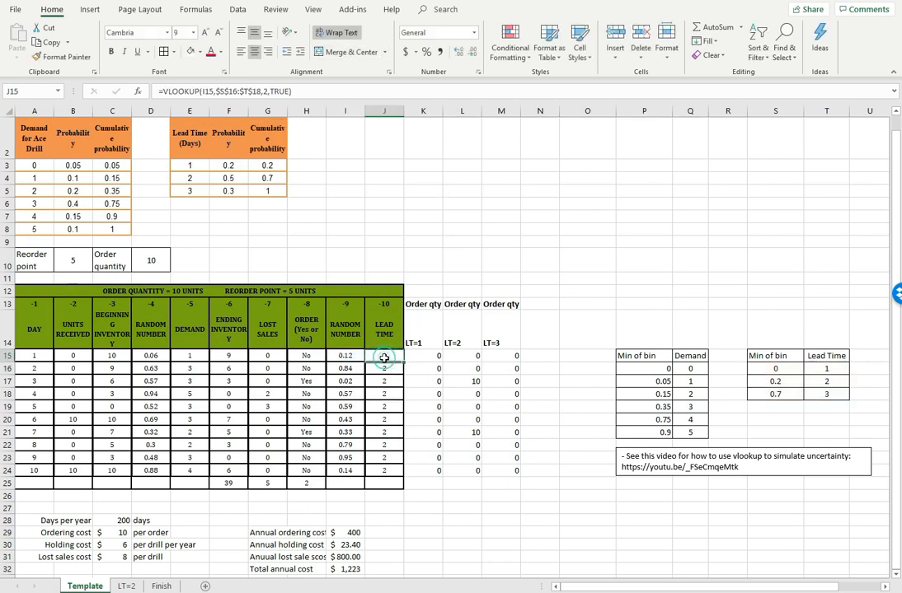
drag(403, 362, 394, 472)
click(418, 519)
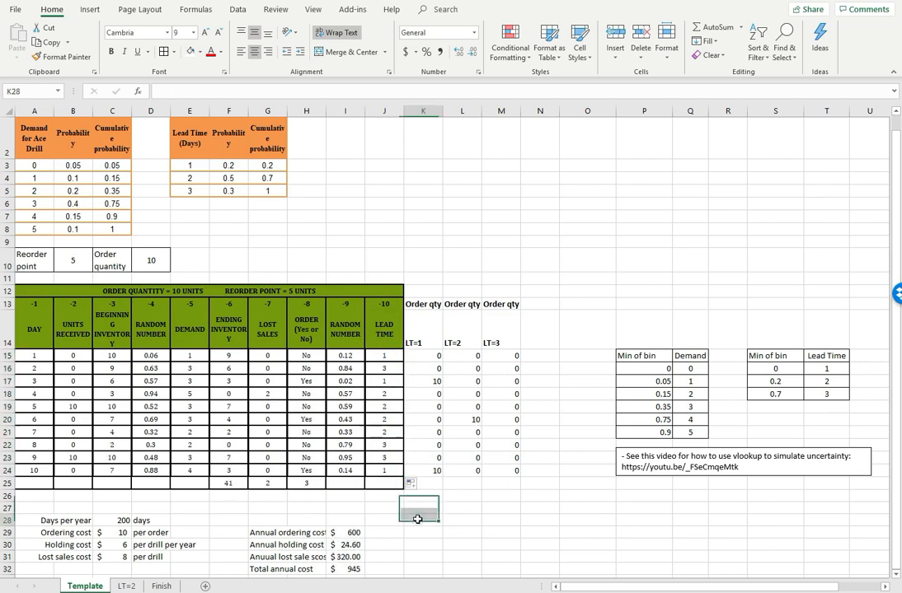
Format the total annual cost in I32 to show one decimal place
scroll(412, 519, down, 1)
click(352, 501)
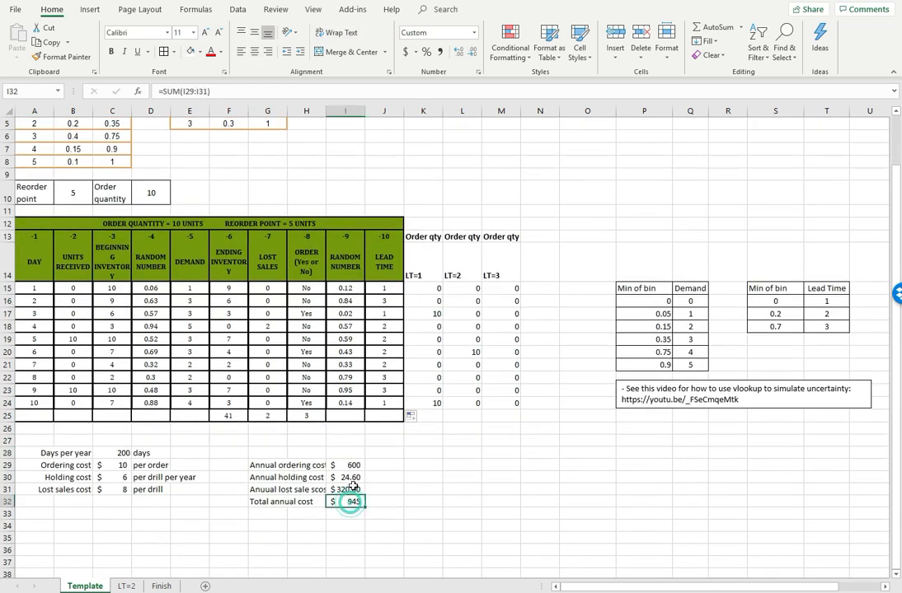
click(458, 51)
click(440, 486)
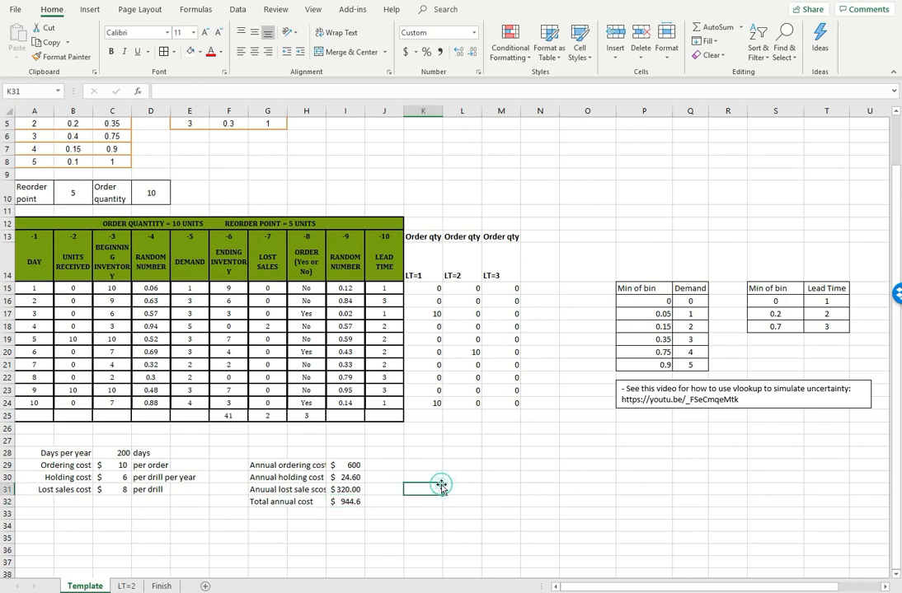
scroll(441, 486, up, 1)
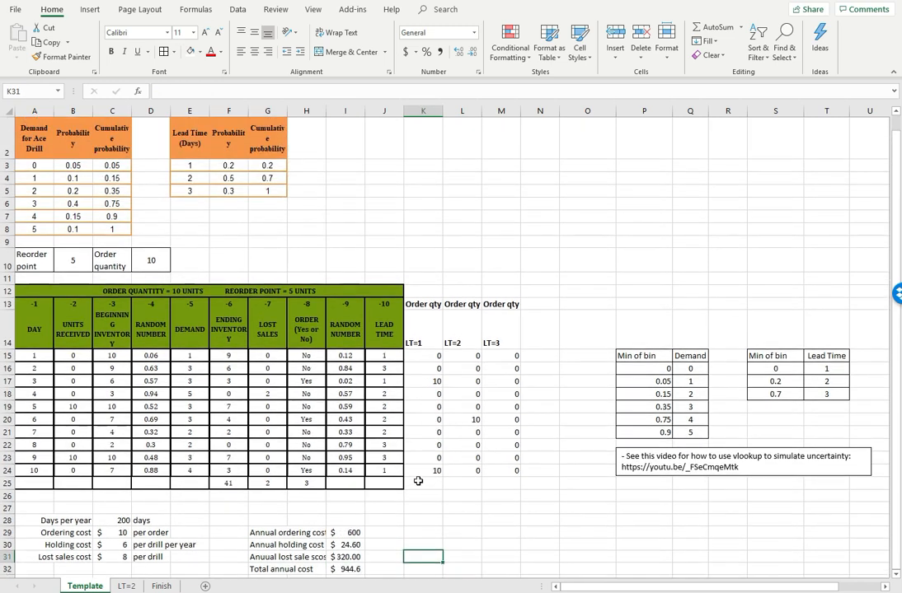